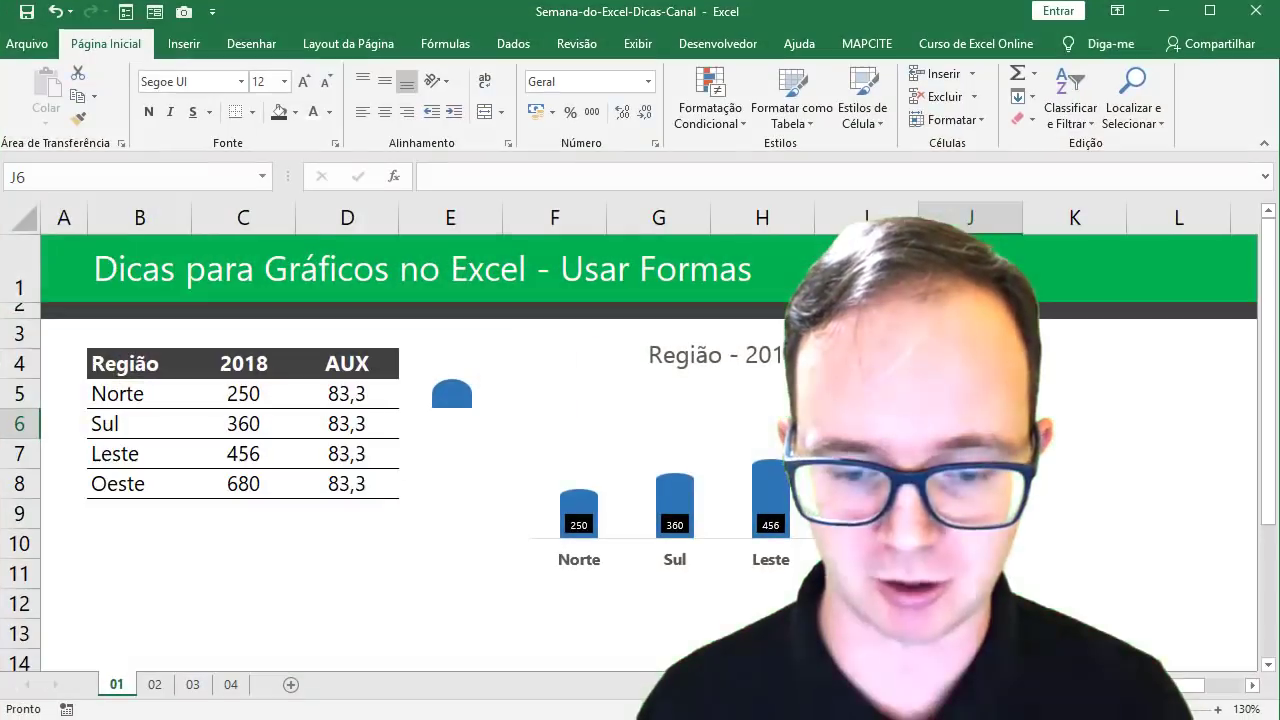
- Select the 01 sheet tab to start duplicating it as 01 (2)
click(403, 575)
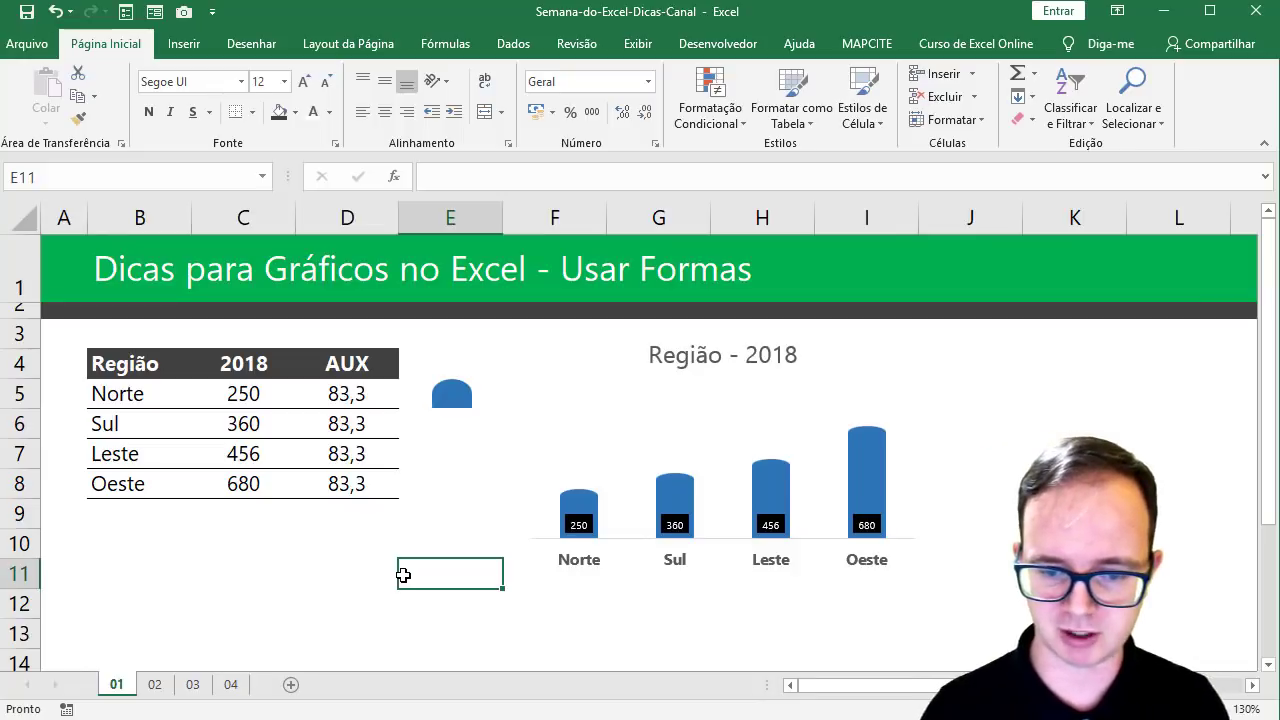
mouse_move(854, 442)
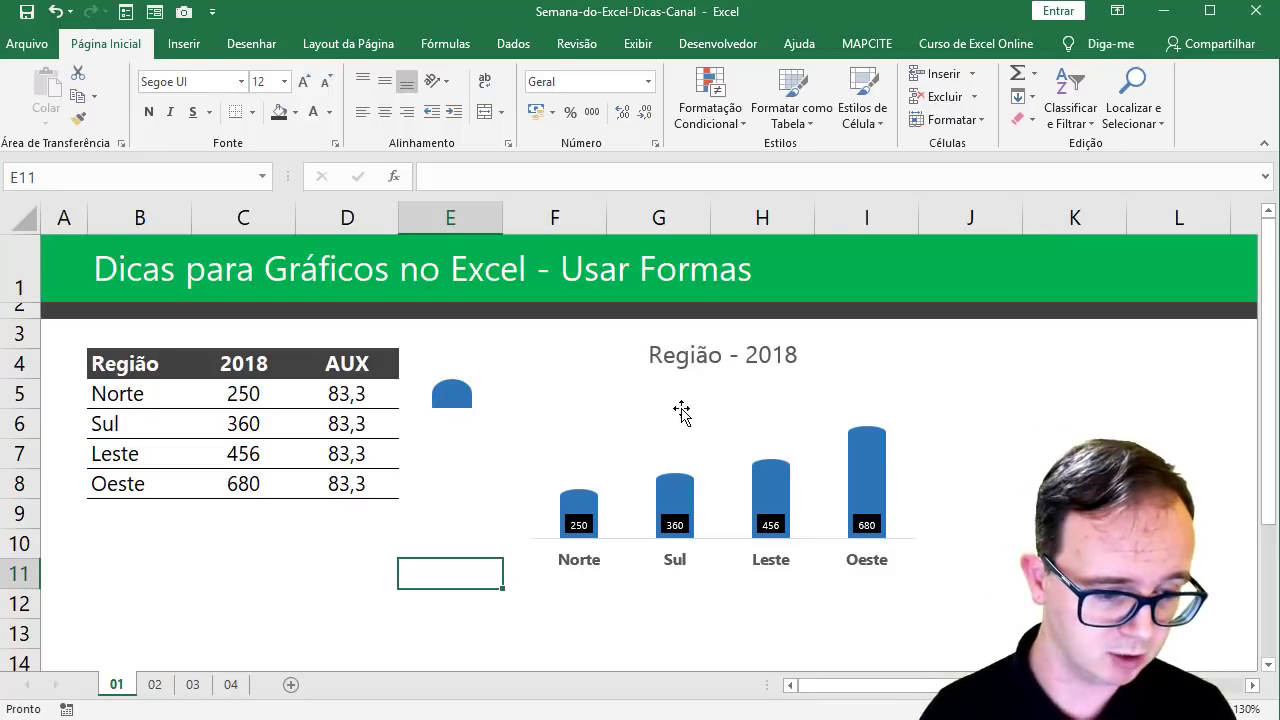
- Copy sheet 01, then delete the blue rounded shape and the old Região - 2018 chart
ctrl+drag(115, 686, 145, 686)
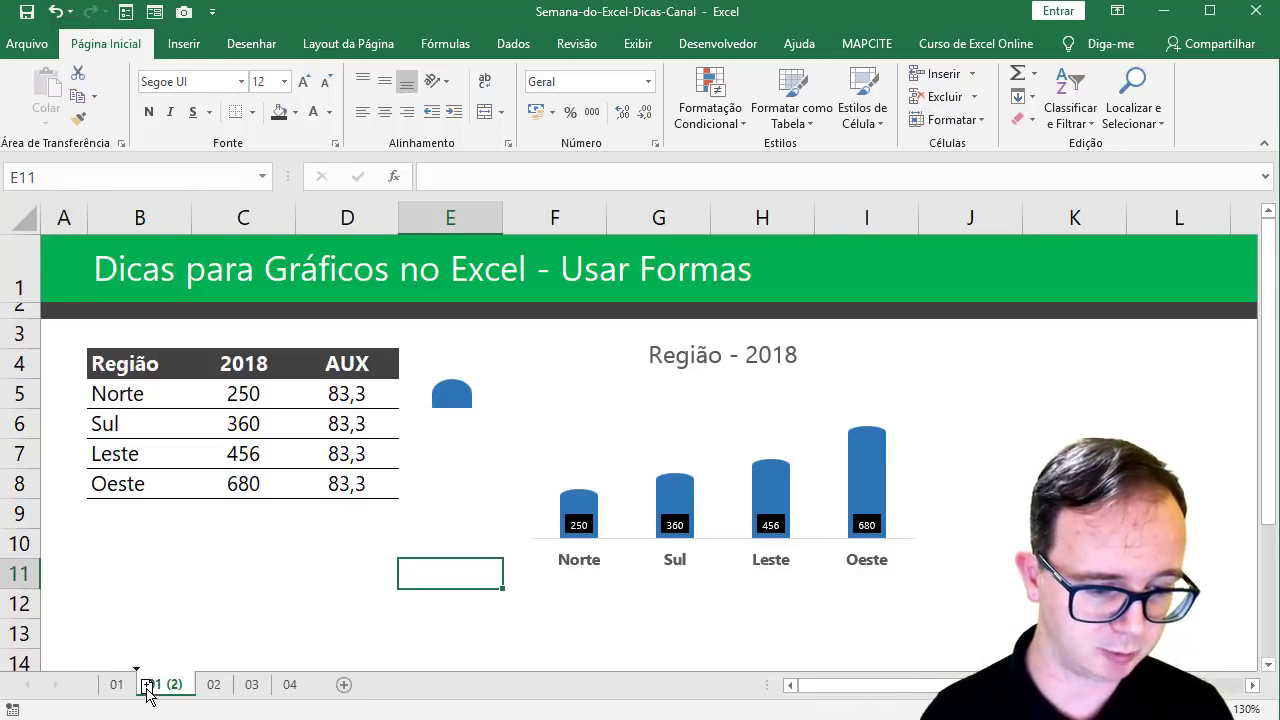
click(462, 398)
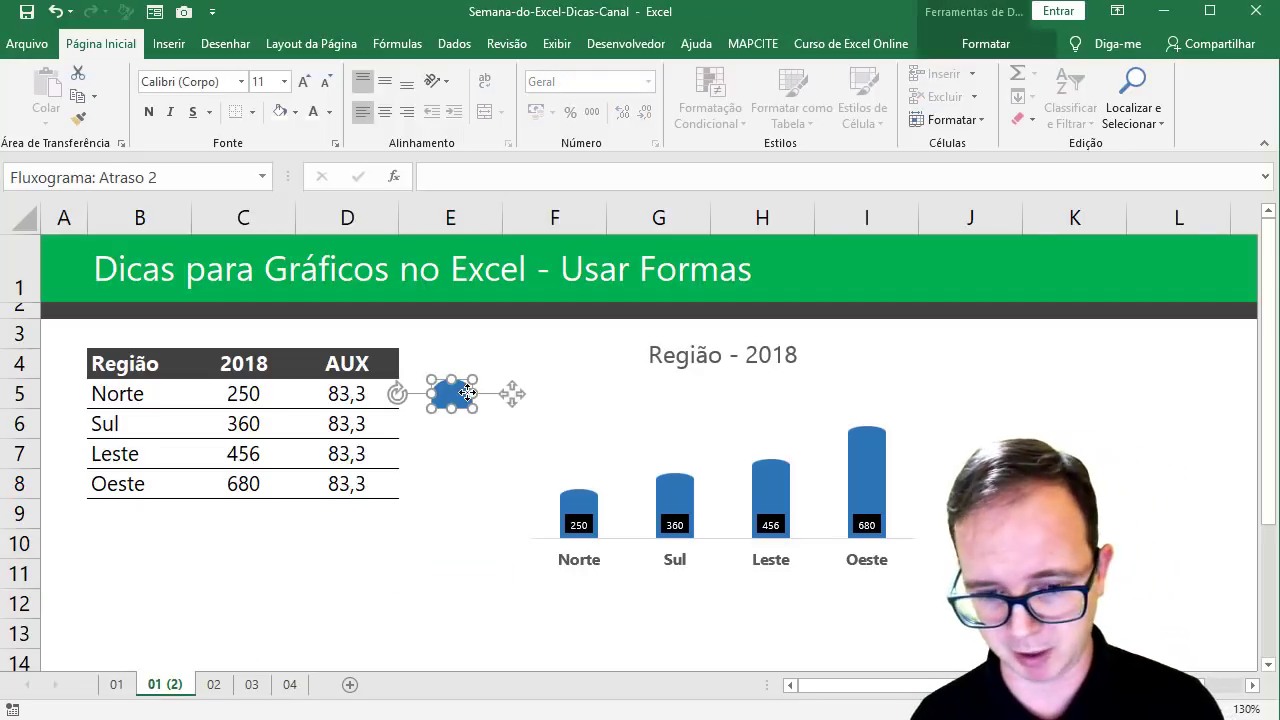
key(ctrl+x)
click(602, 438)
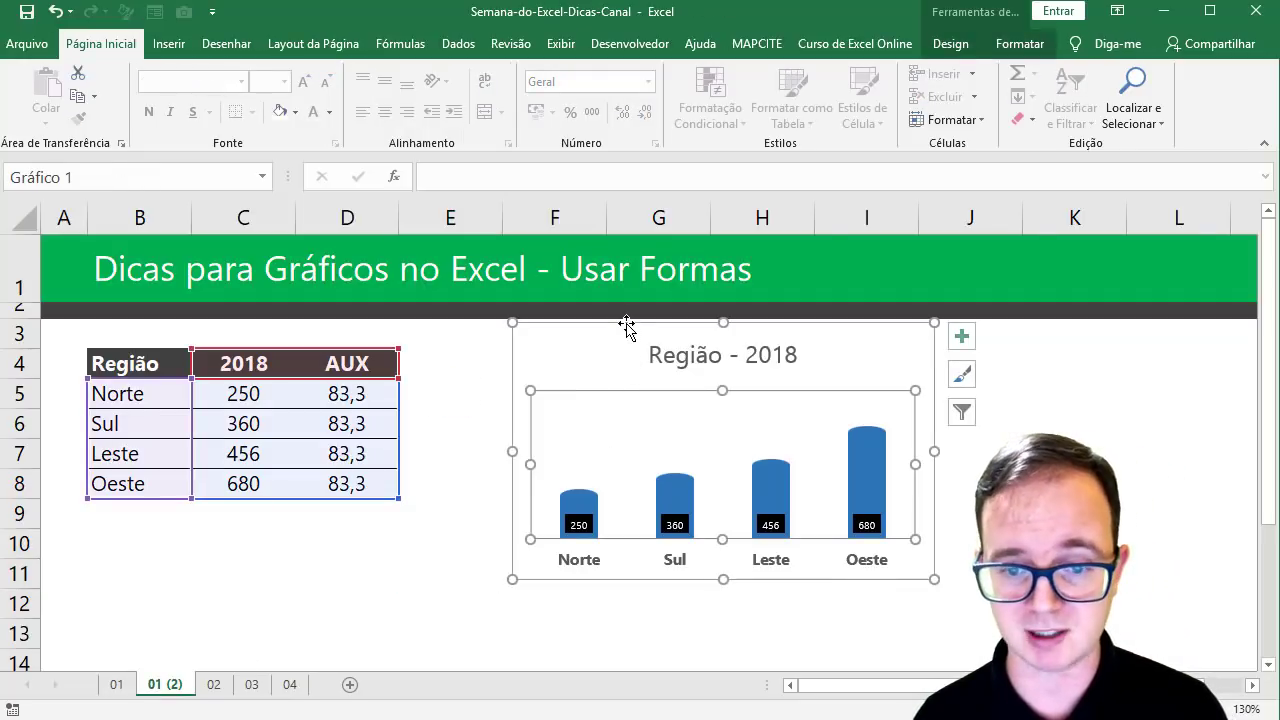
key(ctrl+x)
- Clear the AUX column values in D4:D9
drag(343, 366, 339, 509)
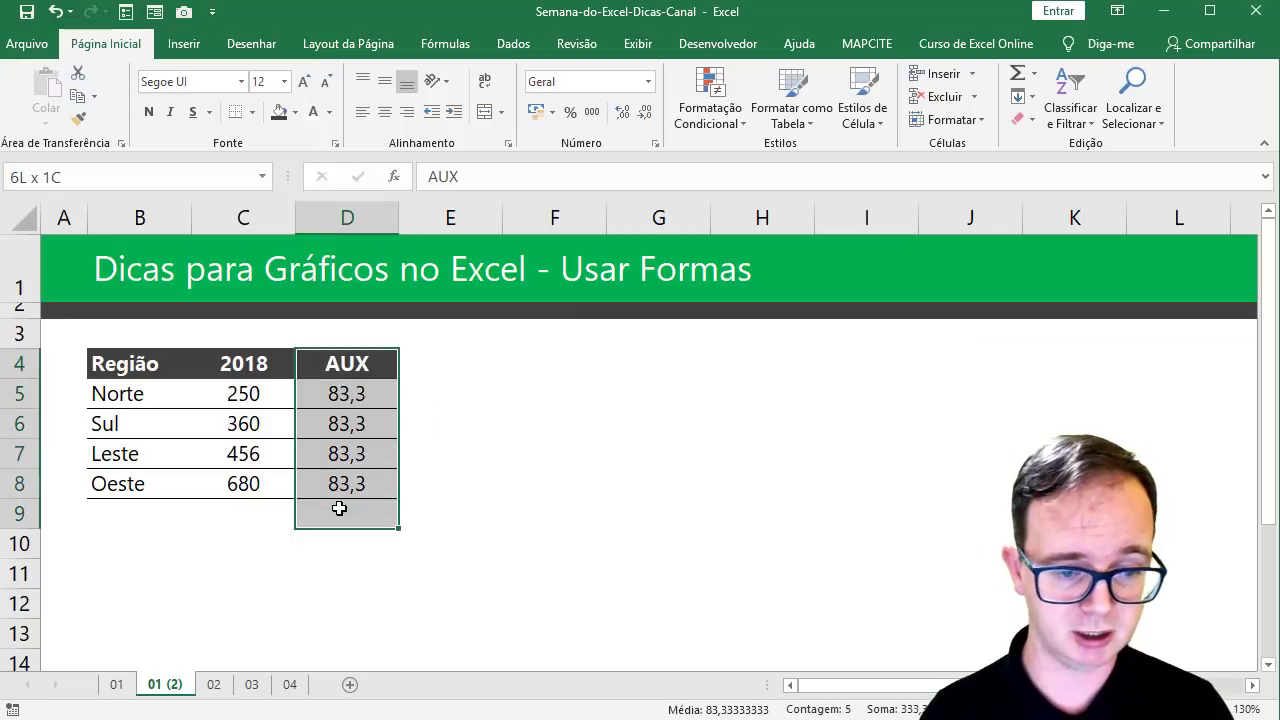
key(Delete)
click(556, 521)
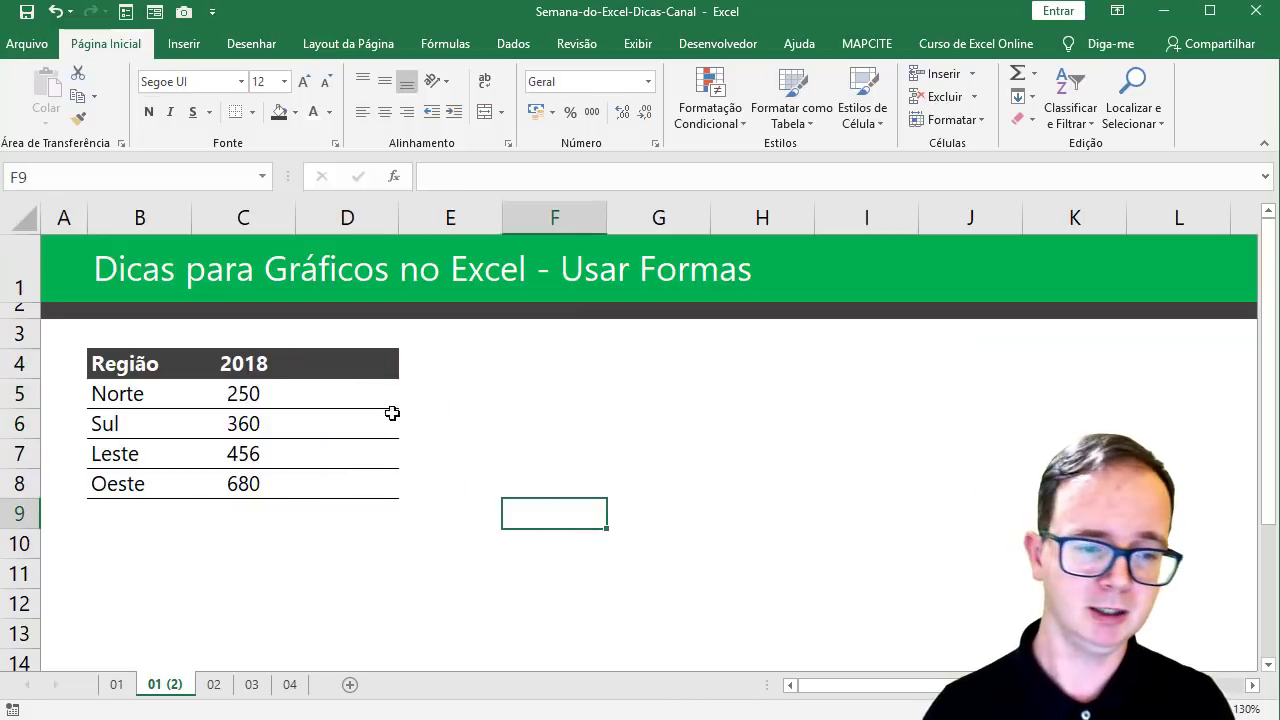
click(346, 368)
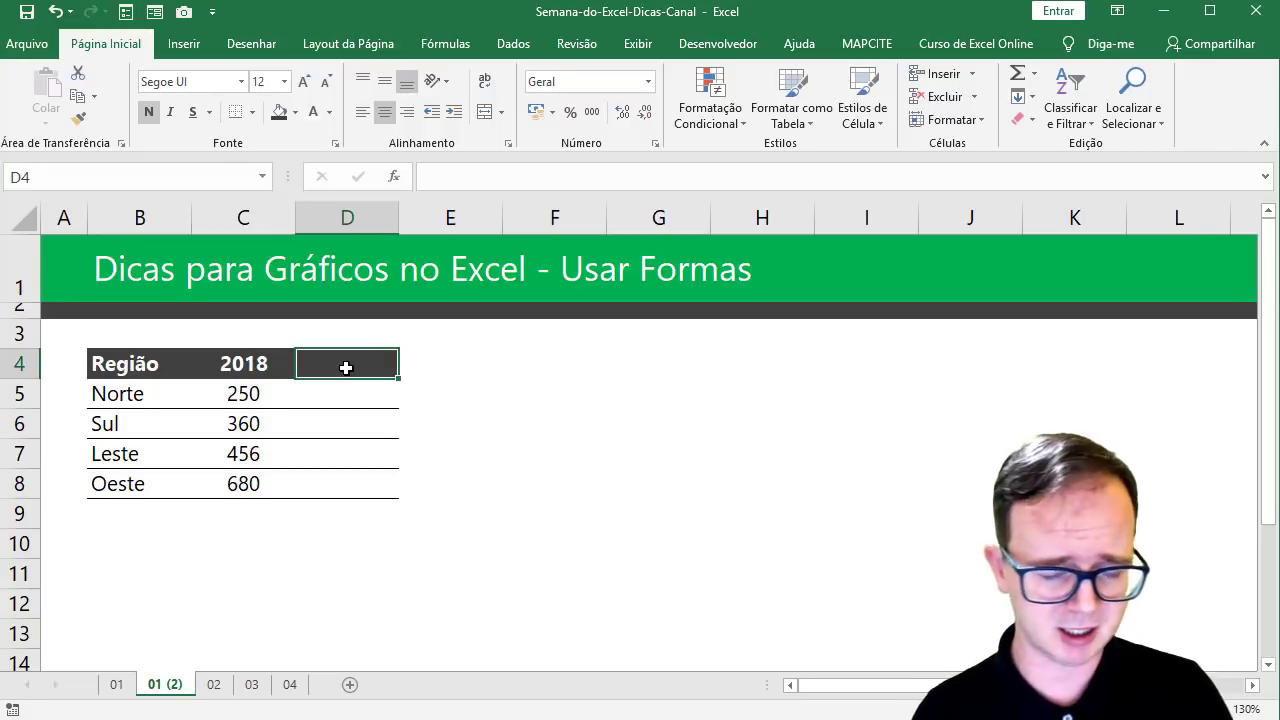
- Head column D 'Aux' and enter =MÍNIMO(C5:C8)/3 in D5
text(Aux)
key(Return)
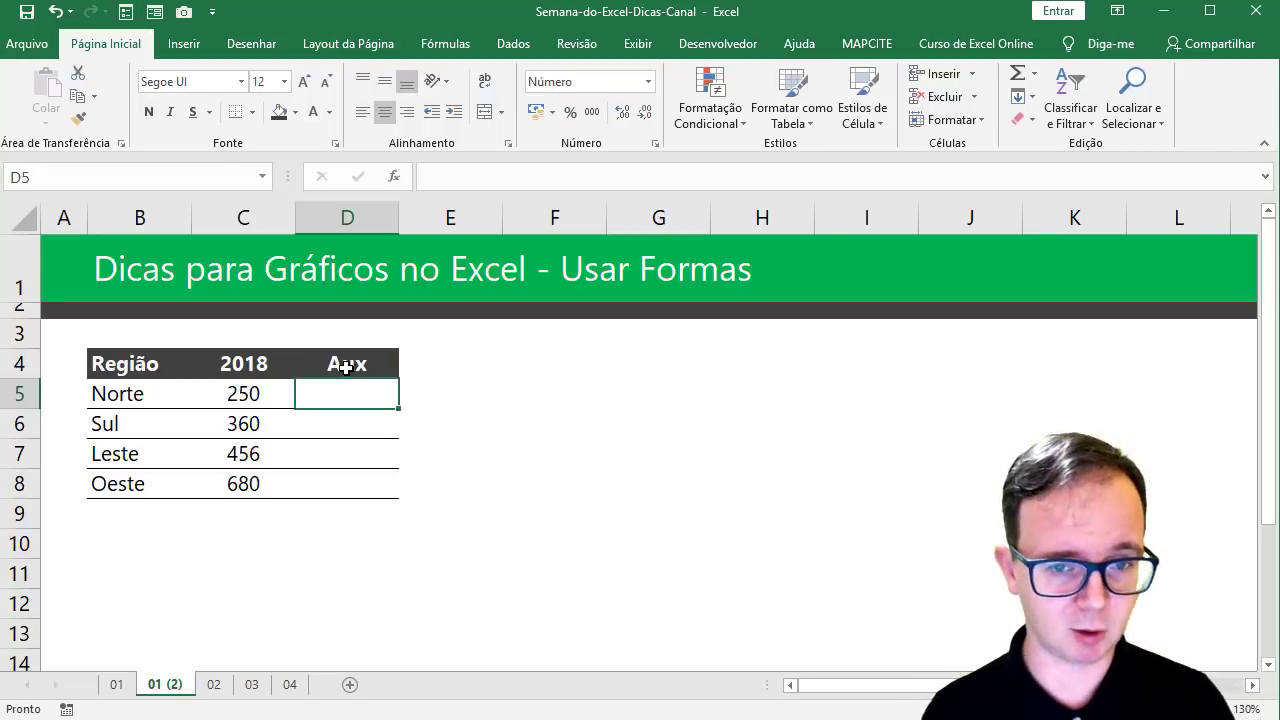
text(=m)
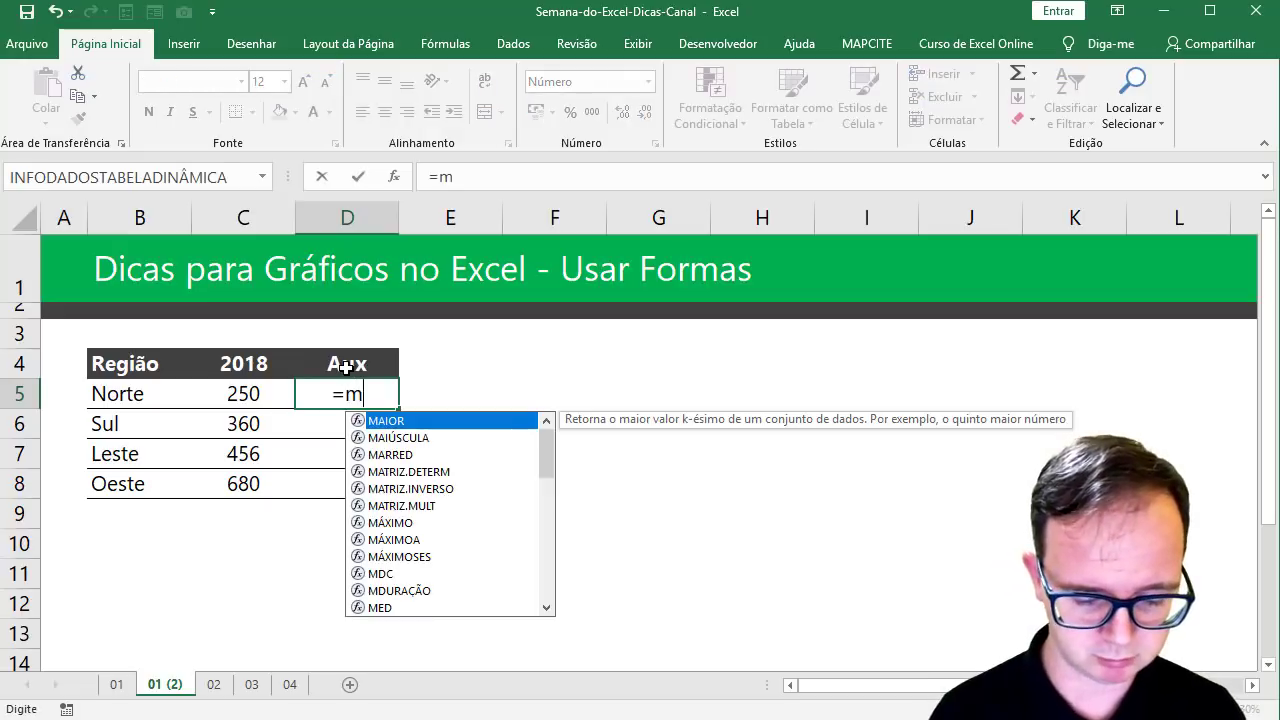
text(ínimo)
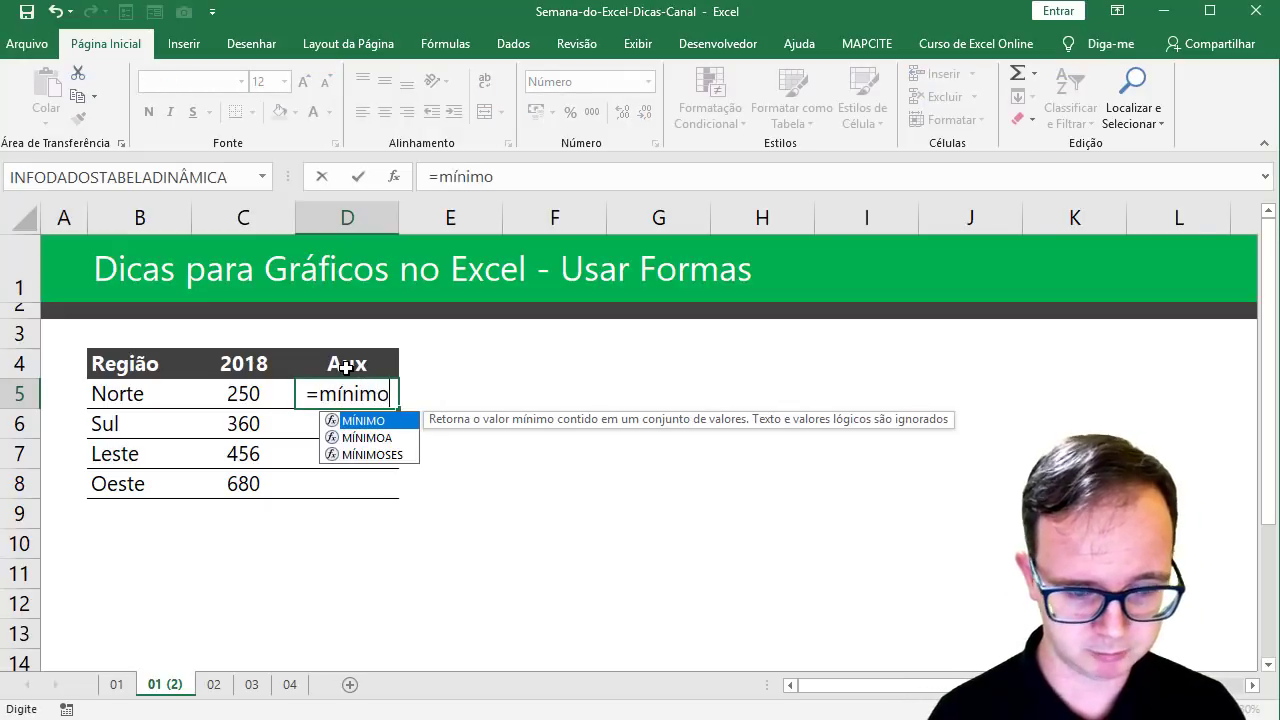
text(()
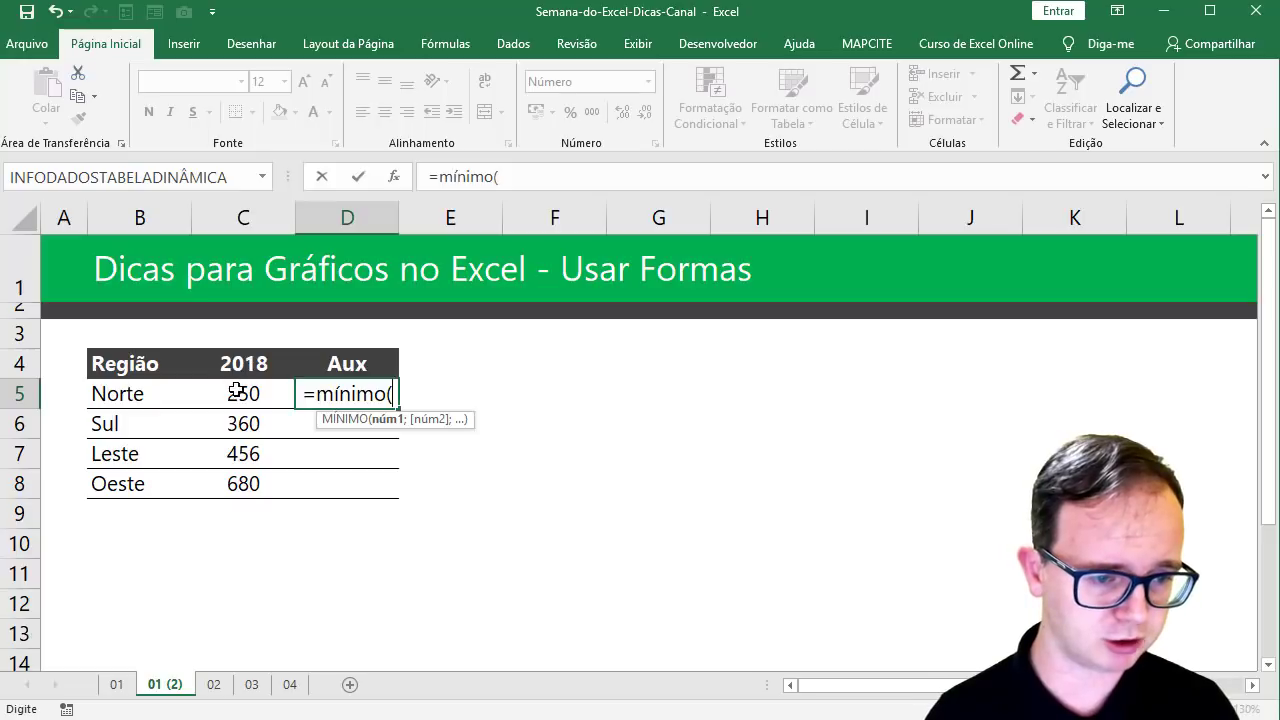
drag(236, 391, 243, 470)
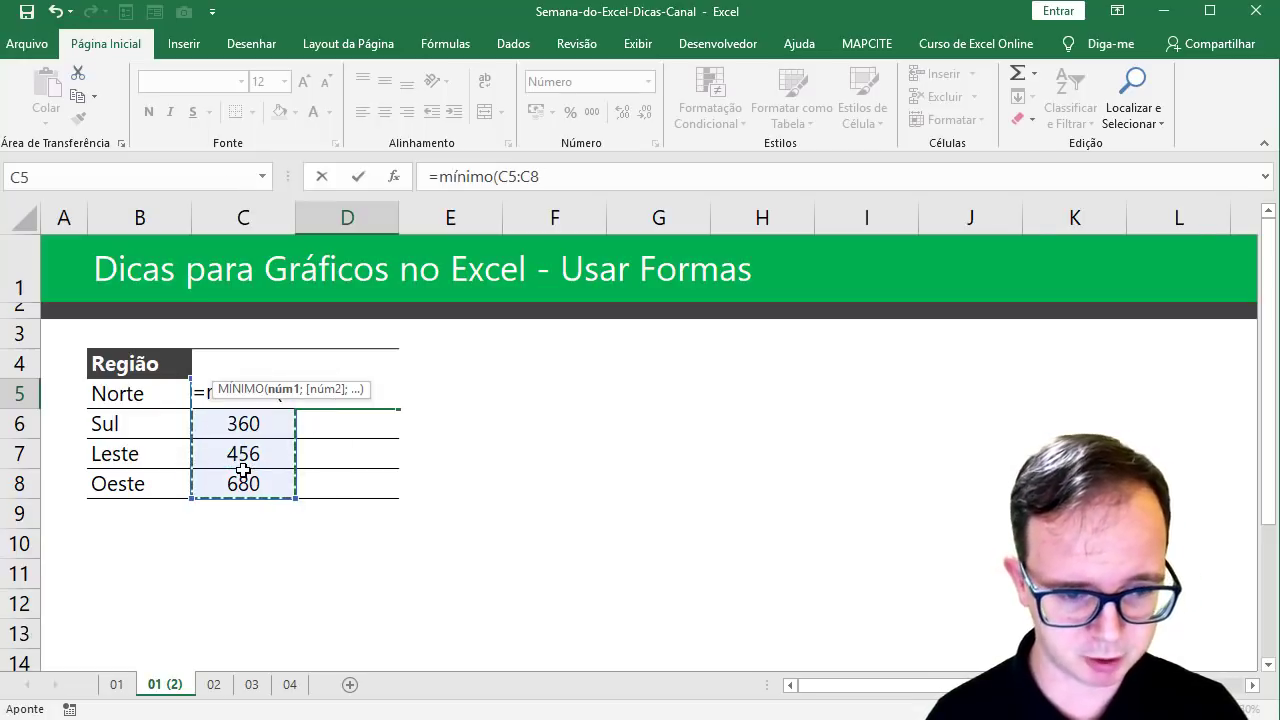
text())
key(Return)
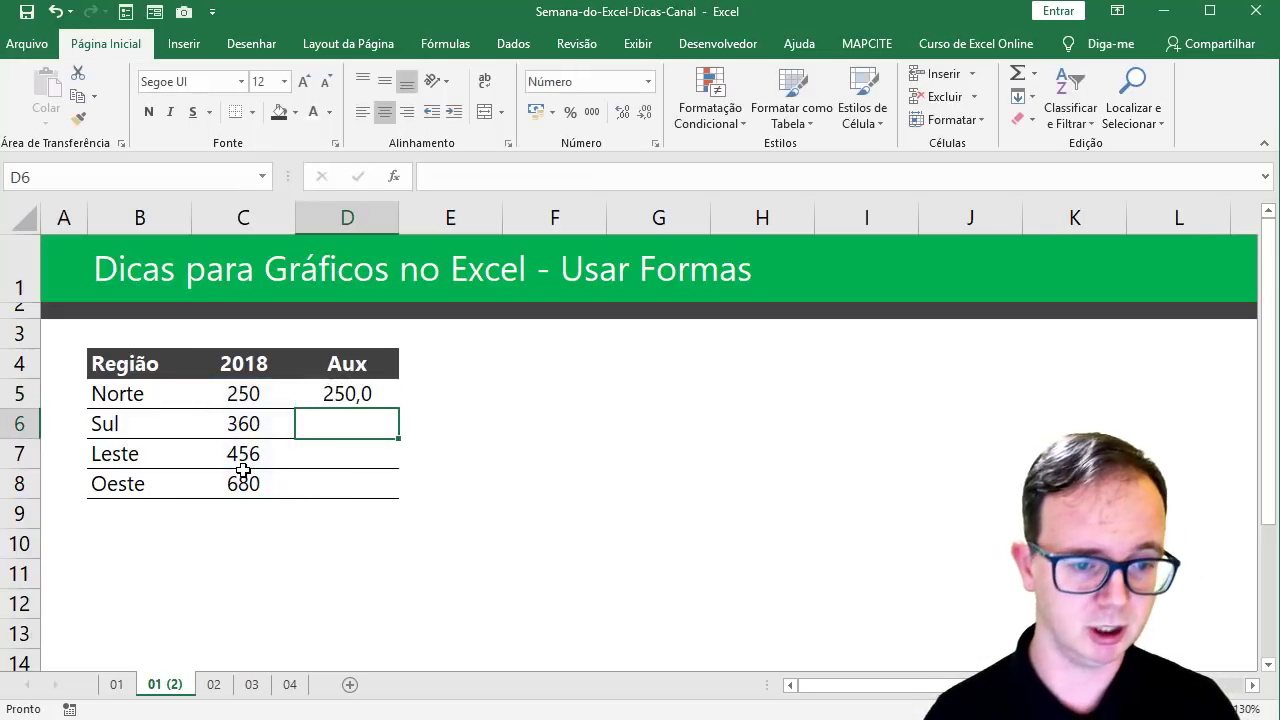
key(Up)
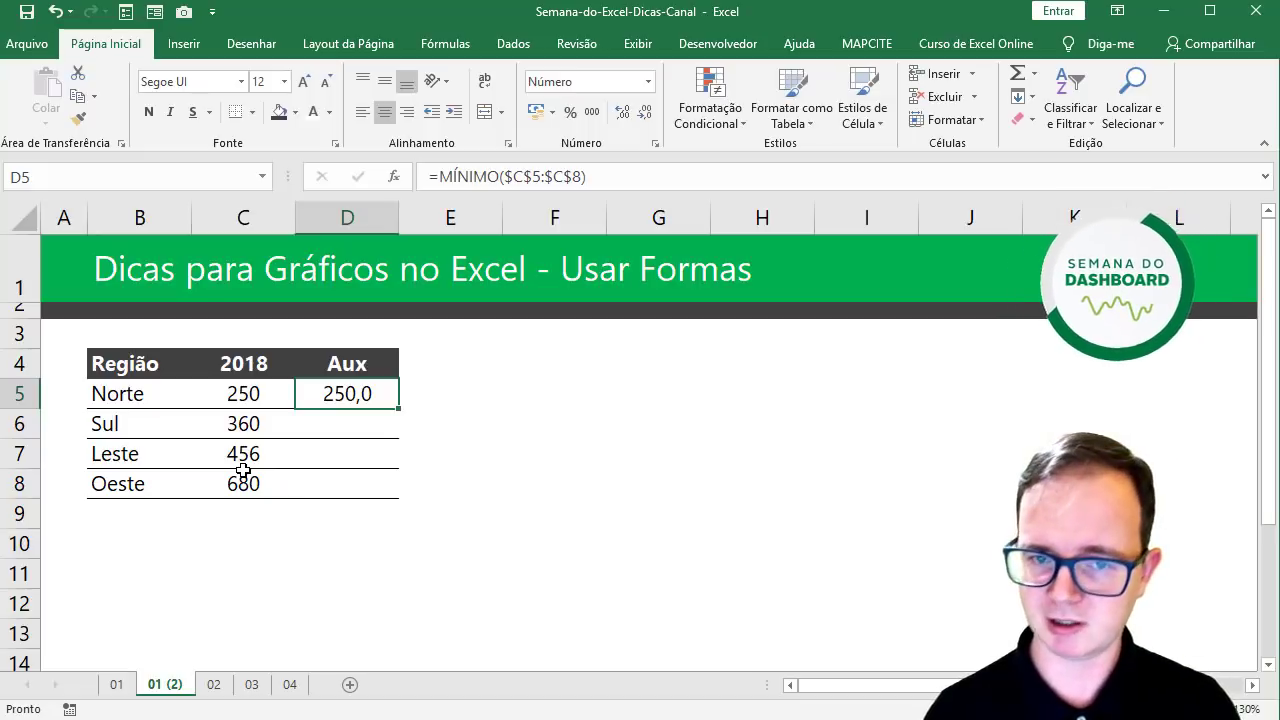
double_click(394, 399)
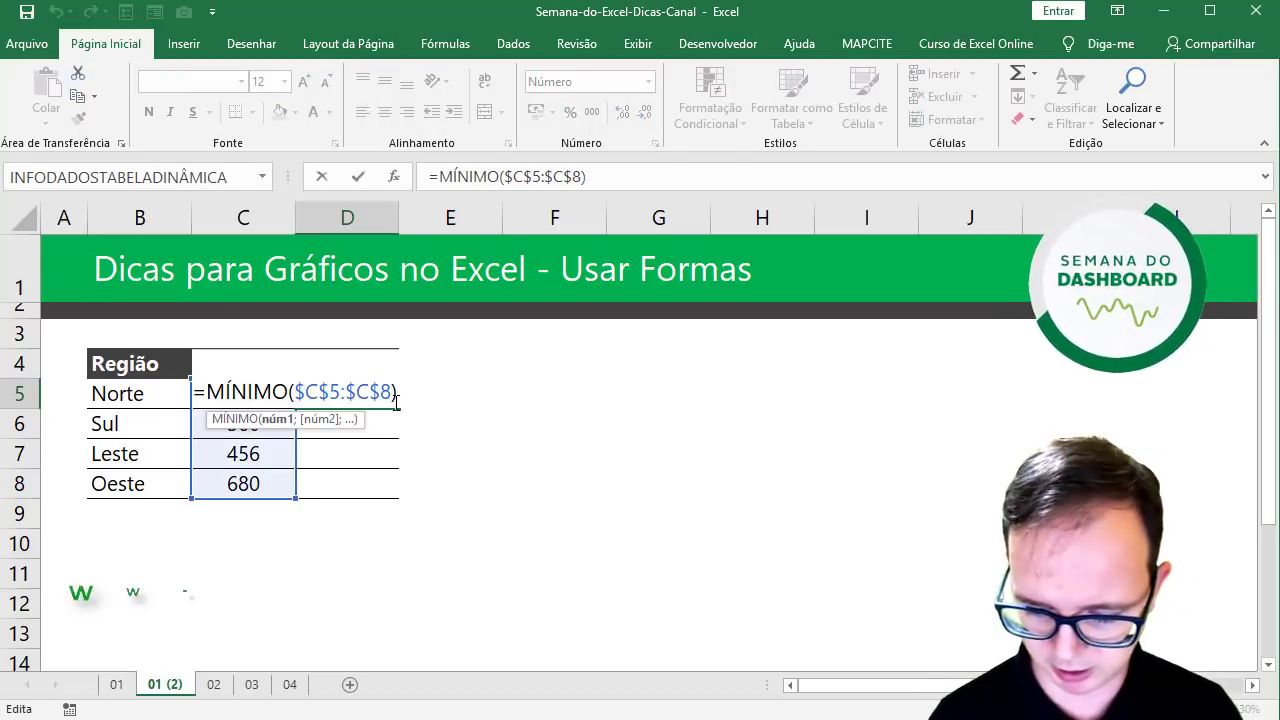
text(/3)
key(Return)
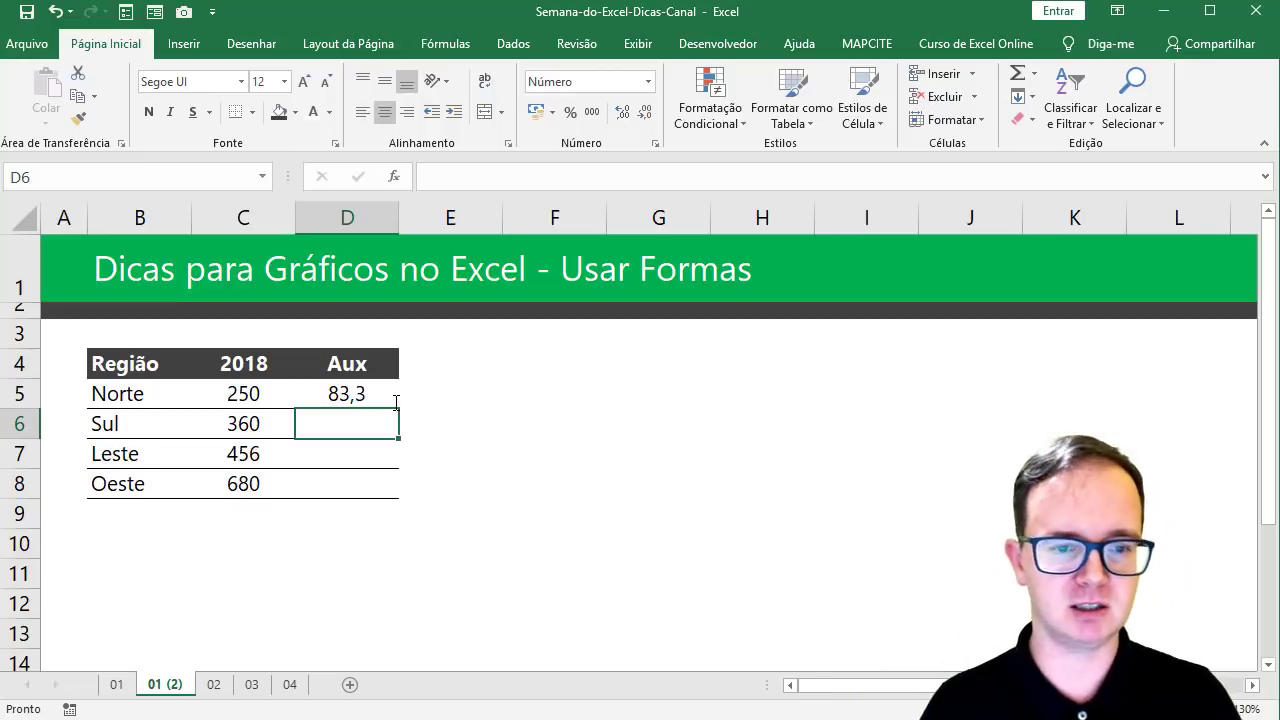
- Fill the D5 formula down to D8 and select the table B4:D8
click(387, 396)
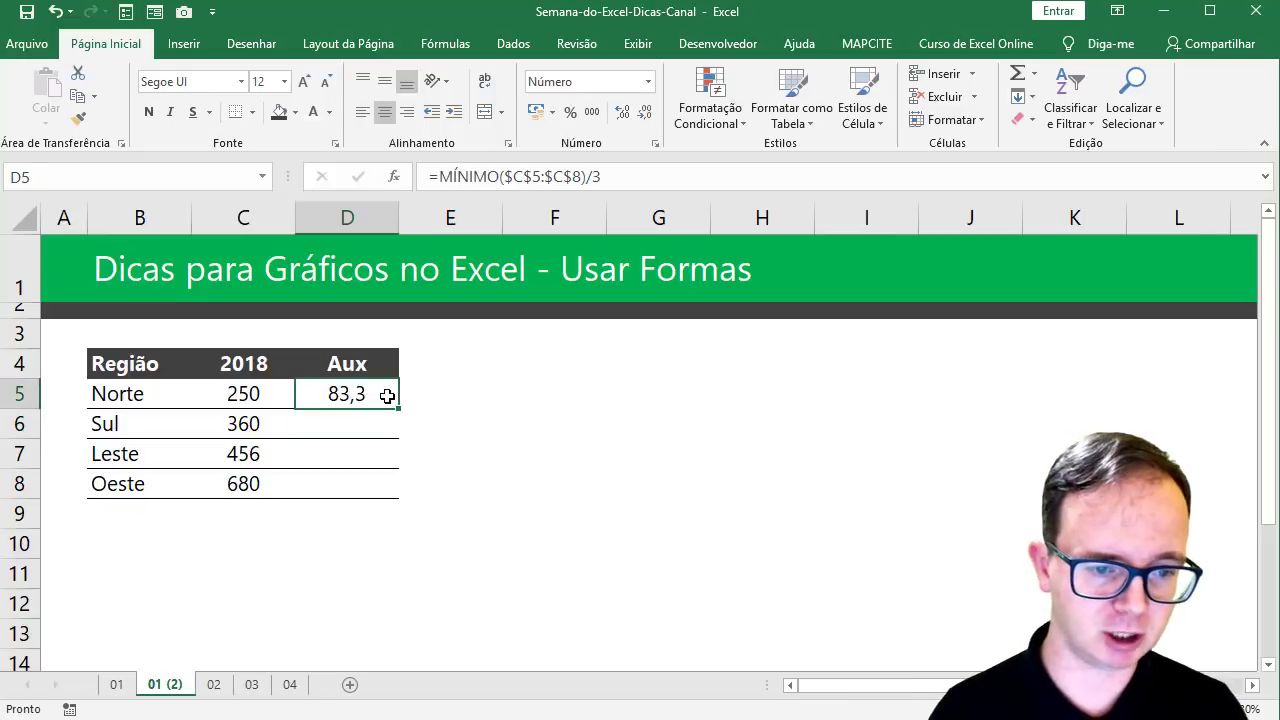
drag(399, 409, 393, 499)
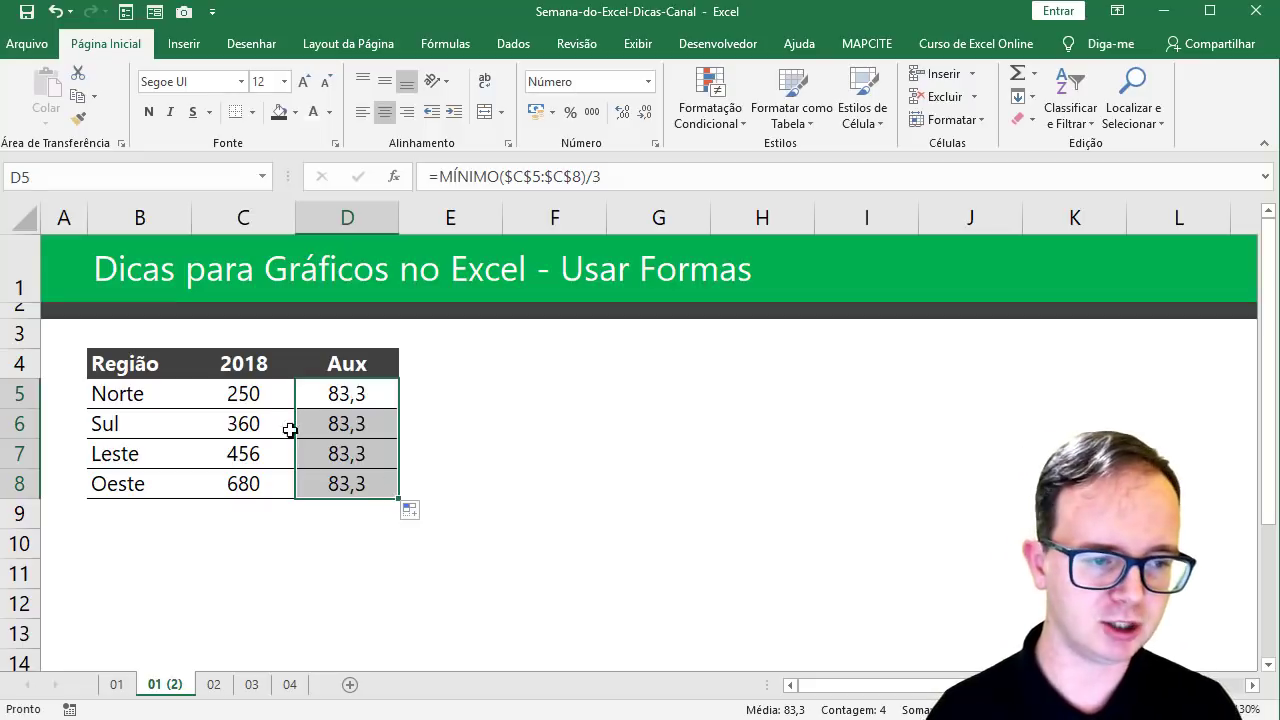
drag(162, 366, 334, 480)
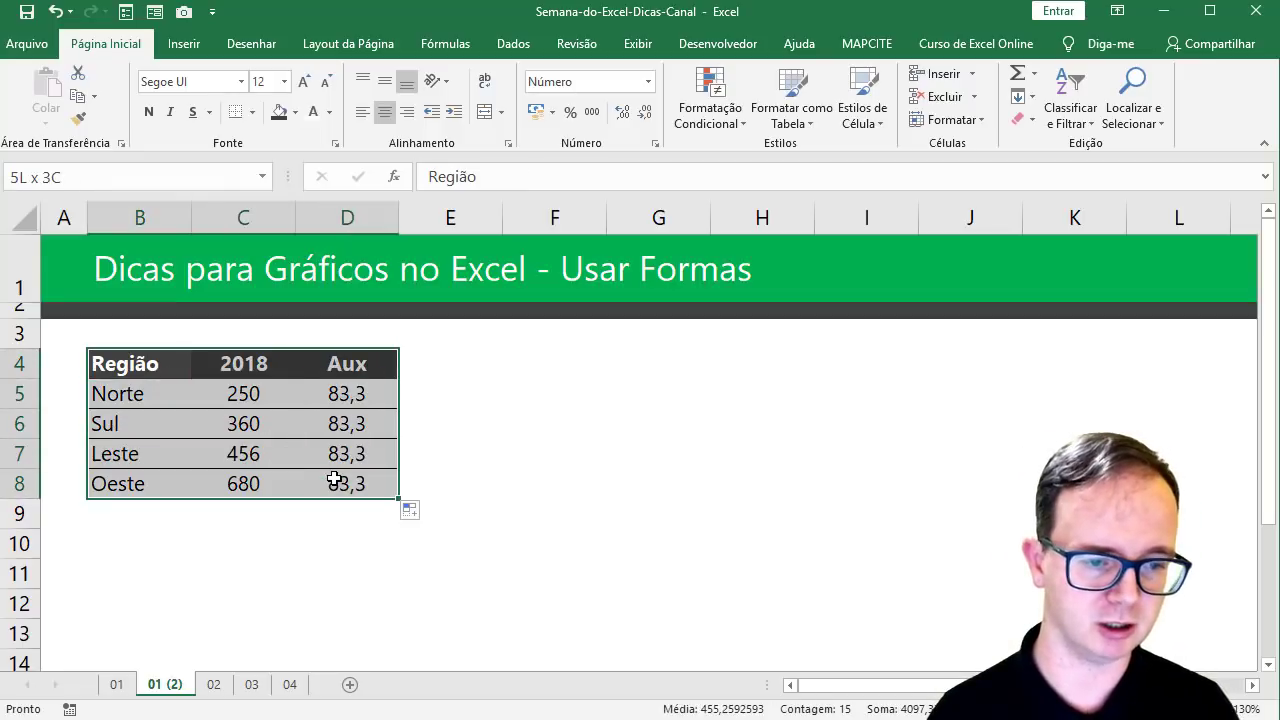
- Insert a Coluna Empilhada chart of B4:D8 and resize it beside the table
click(180, 44)
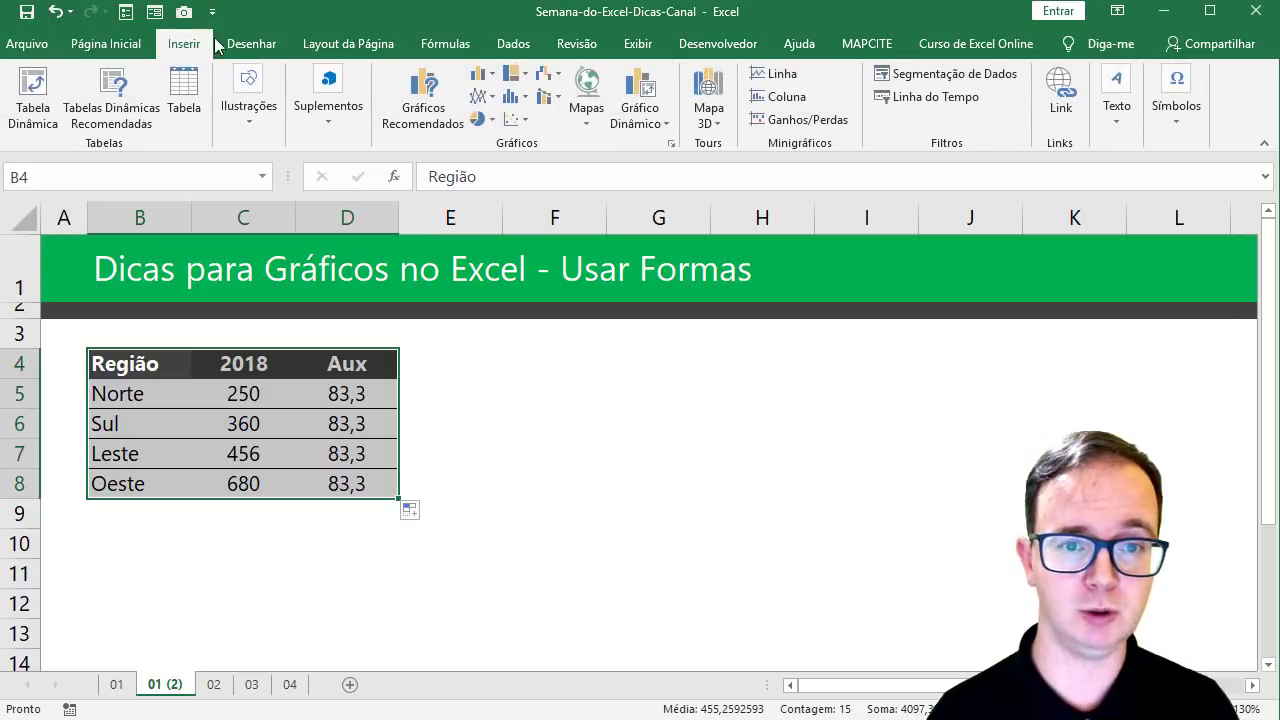
click(491, 84)
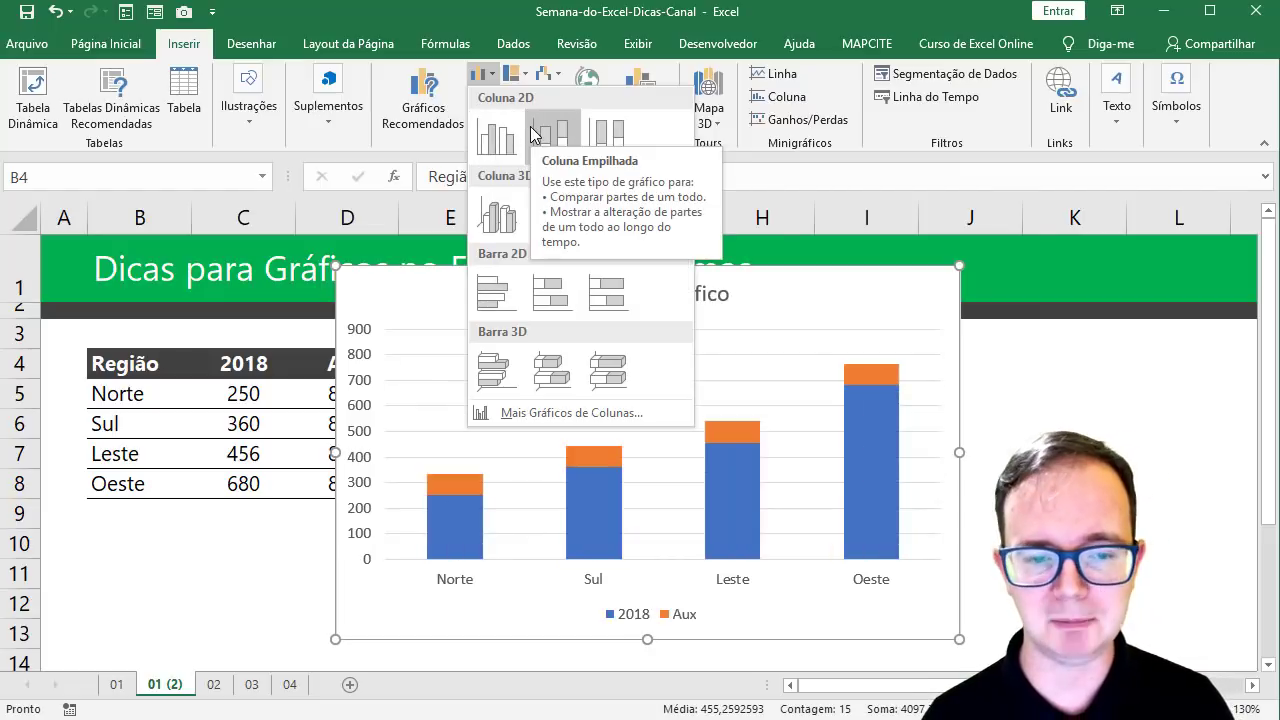
click(531, 128)
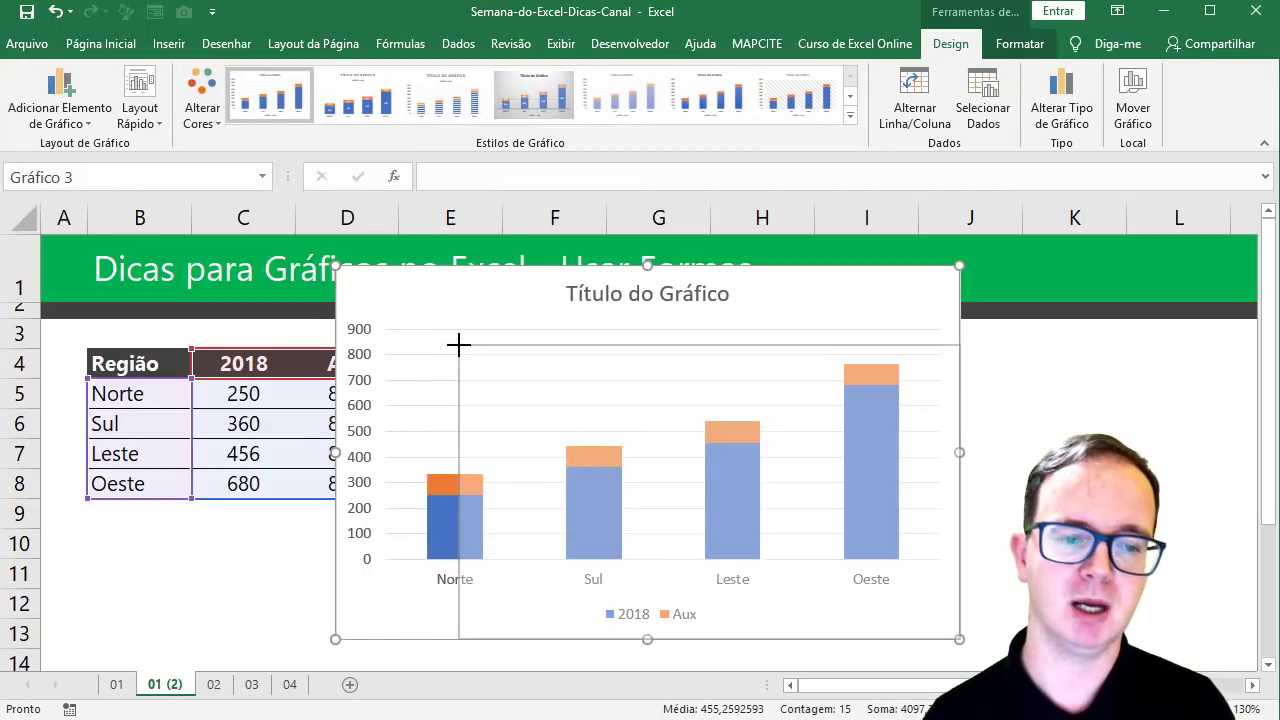
mouse_move(336, 265)
mouse_down()
mouse_move(466, 348)
mouse_move(535, 341)
mouse_up()
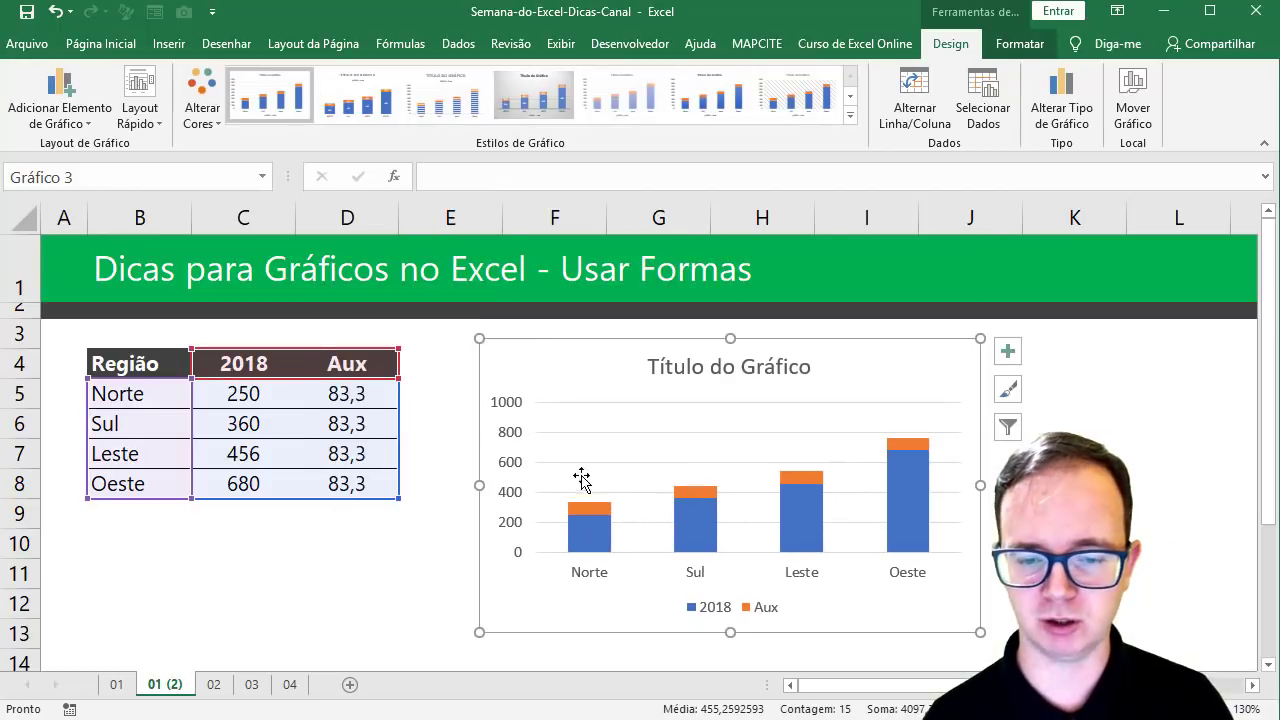
mouse_move(591, 512)
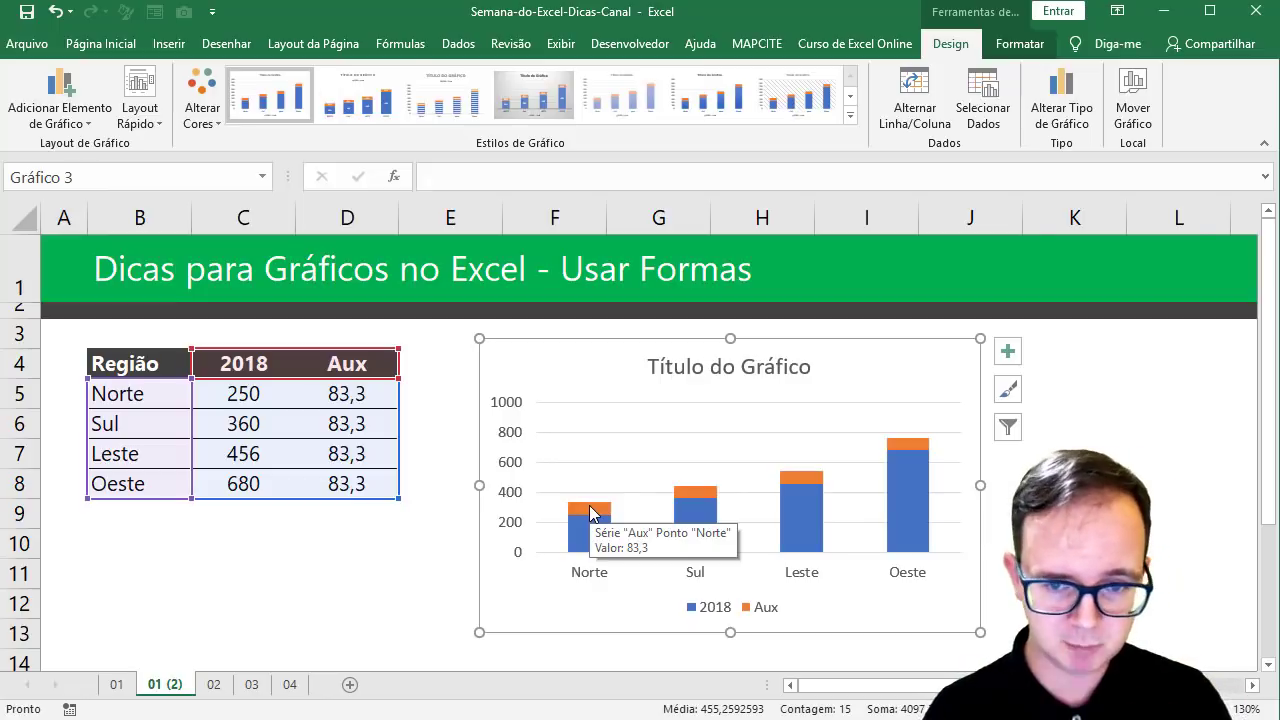
- Draw a Flowchart: Delay shape below the table and rotate it so its curve faces up
click(437, 520)
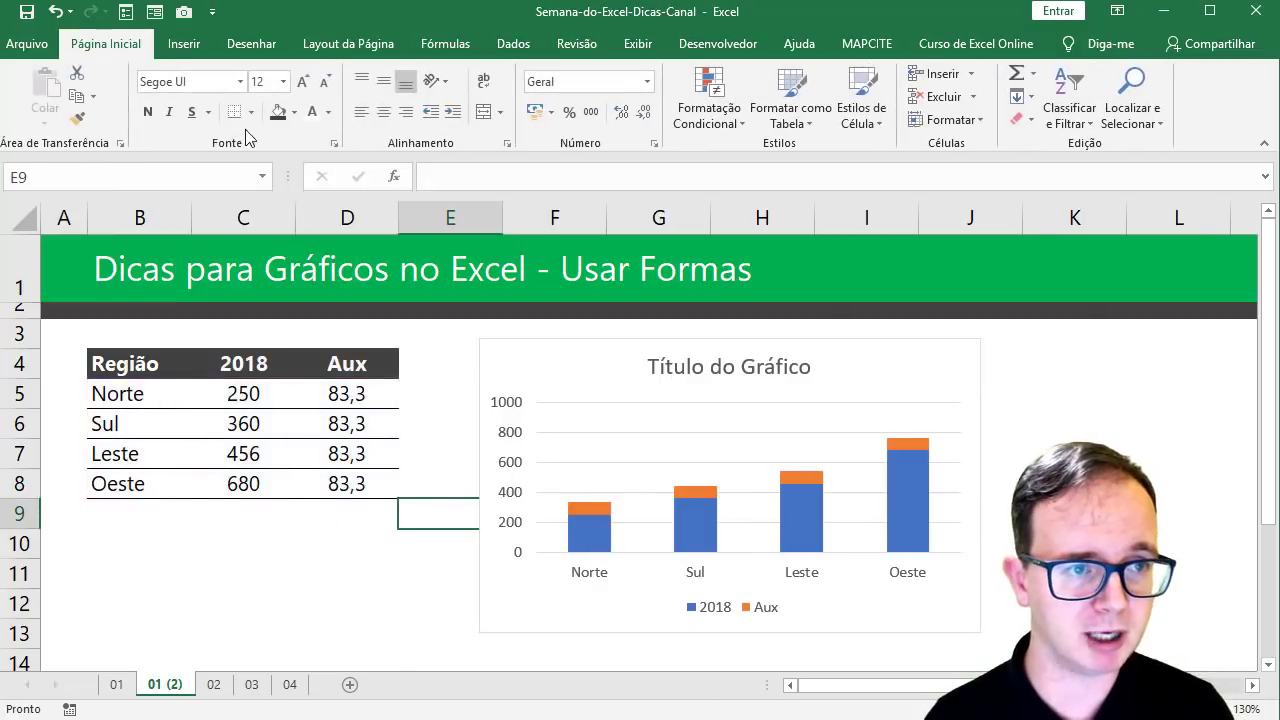
click(198, 47)
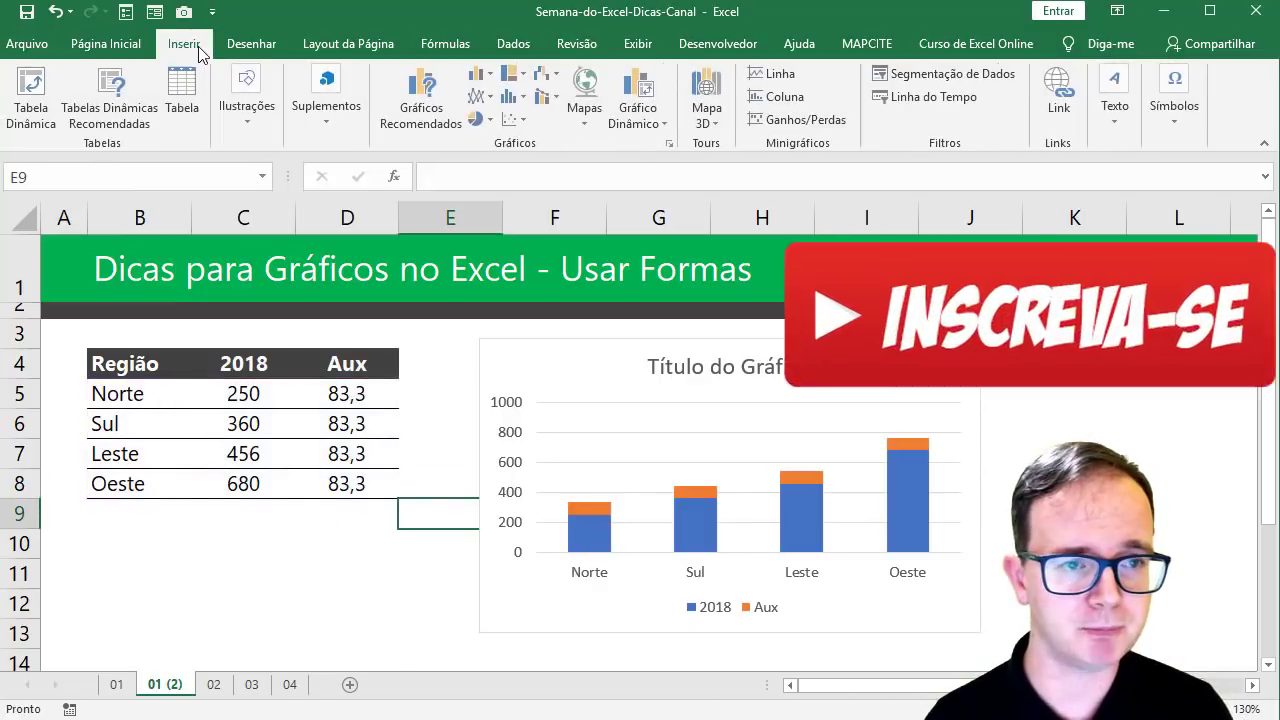
click(258, 126)
click(341, 200)
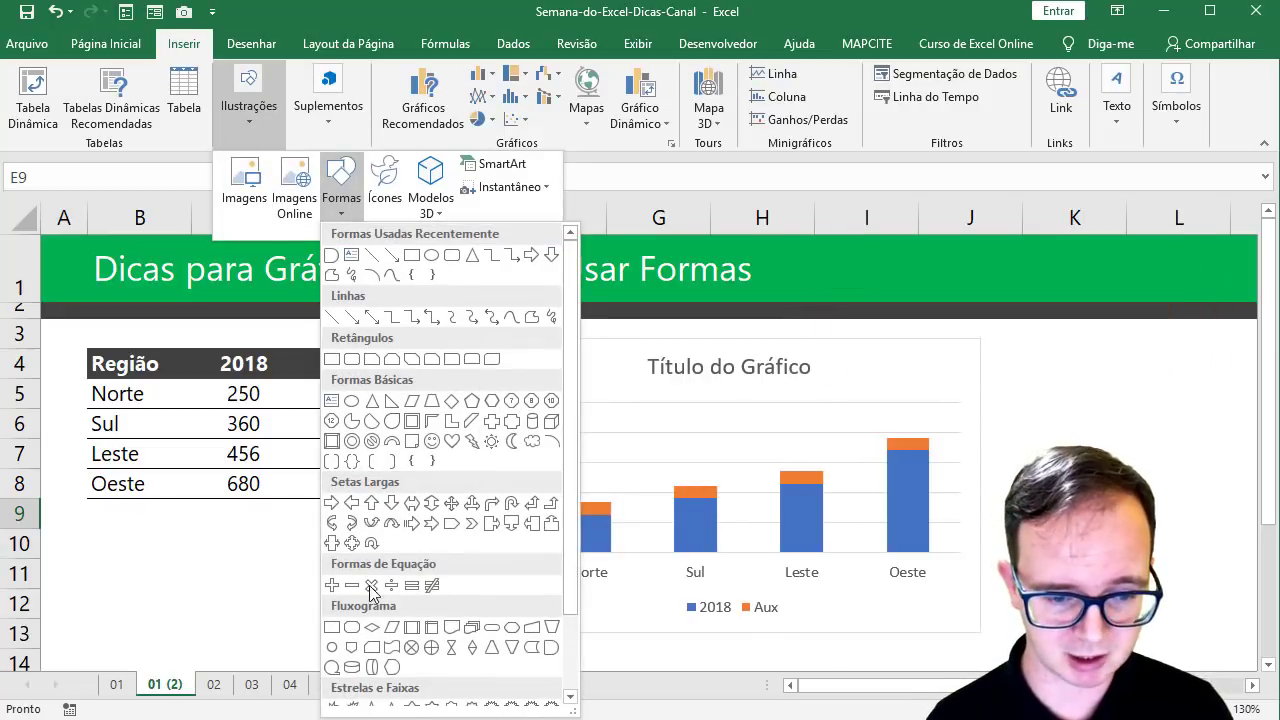
scroll(391, 631, down, 2)
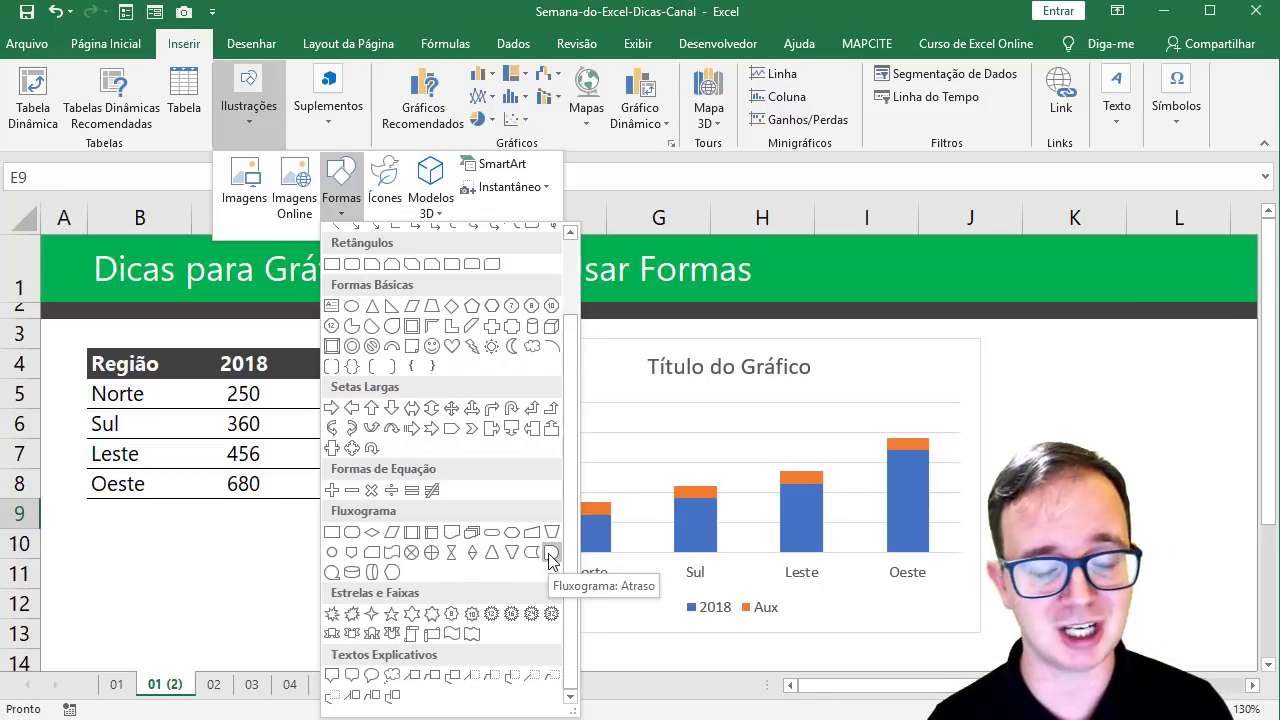
click(551, 553)
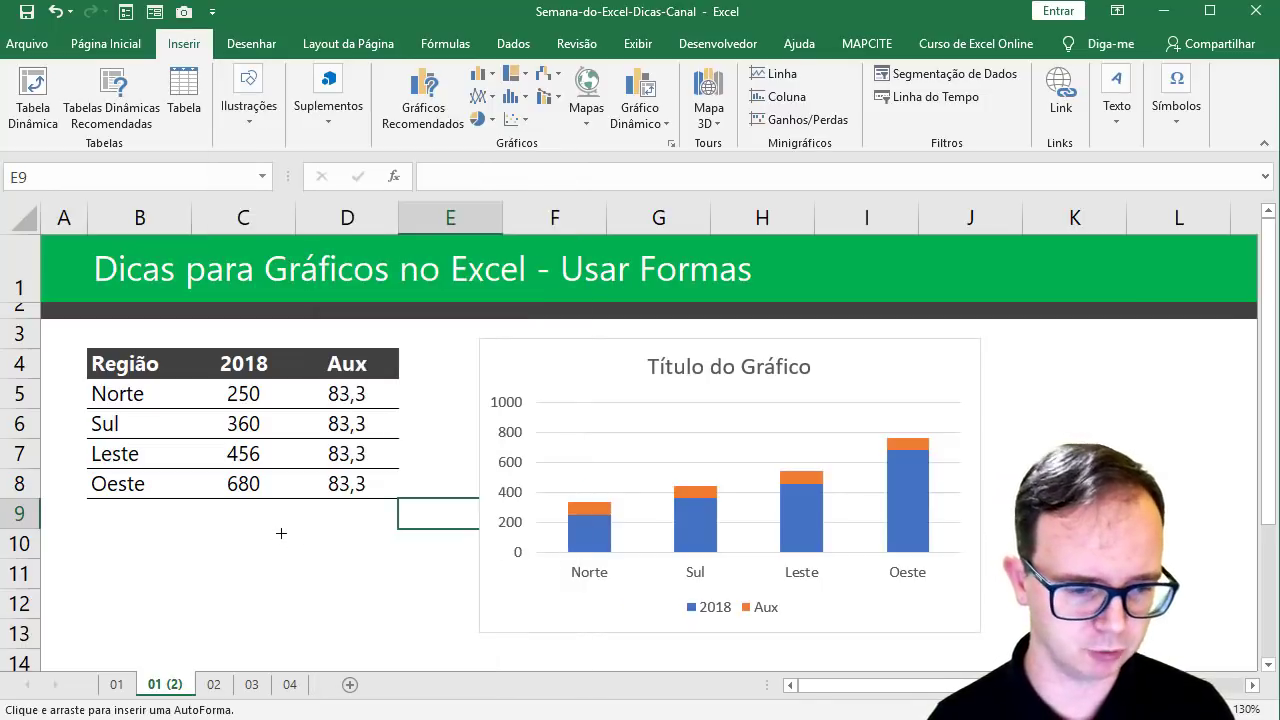
drag(313, 573, 307, 577)
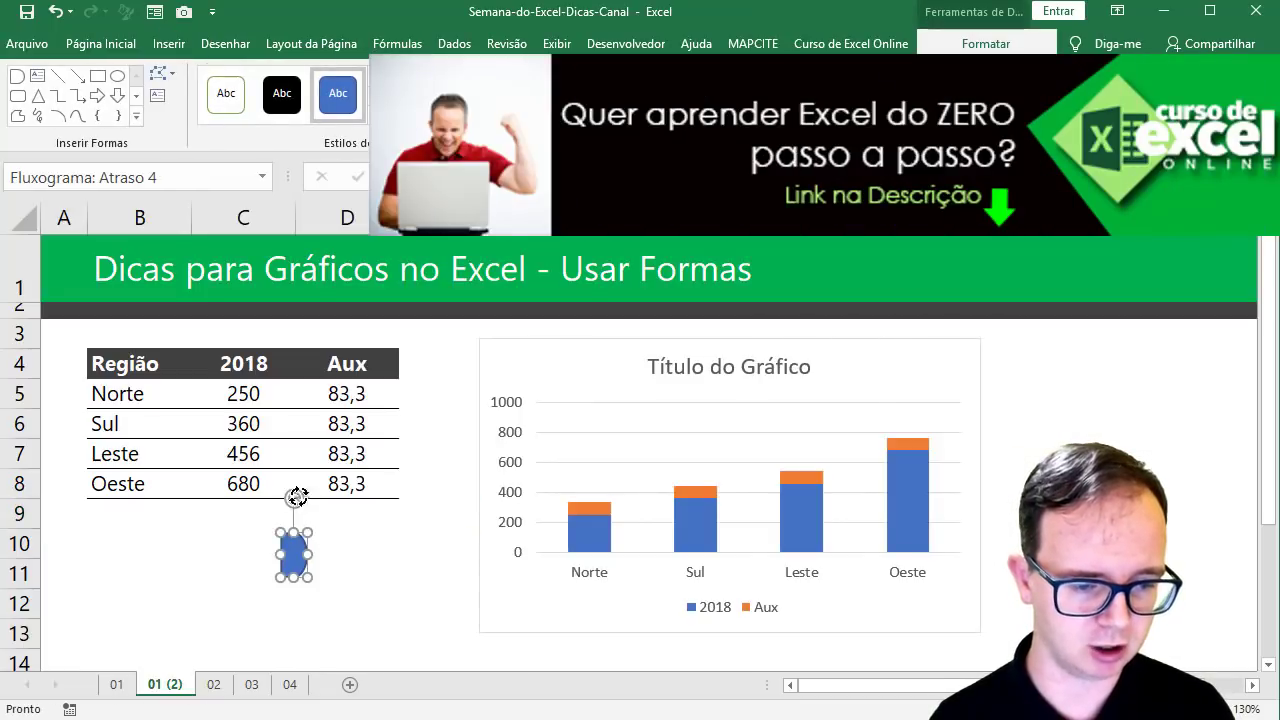
drag(297, 497, 228, 552)
- Fill the chart's 2018 bars with dark grey
click(605, 548)
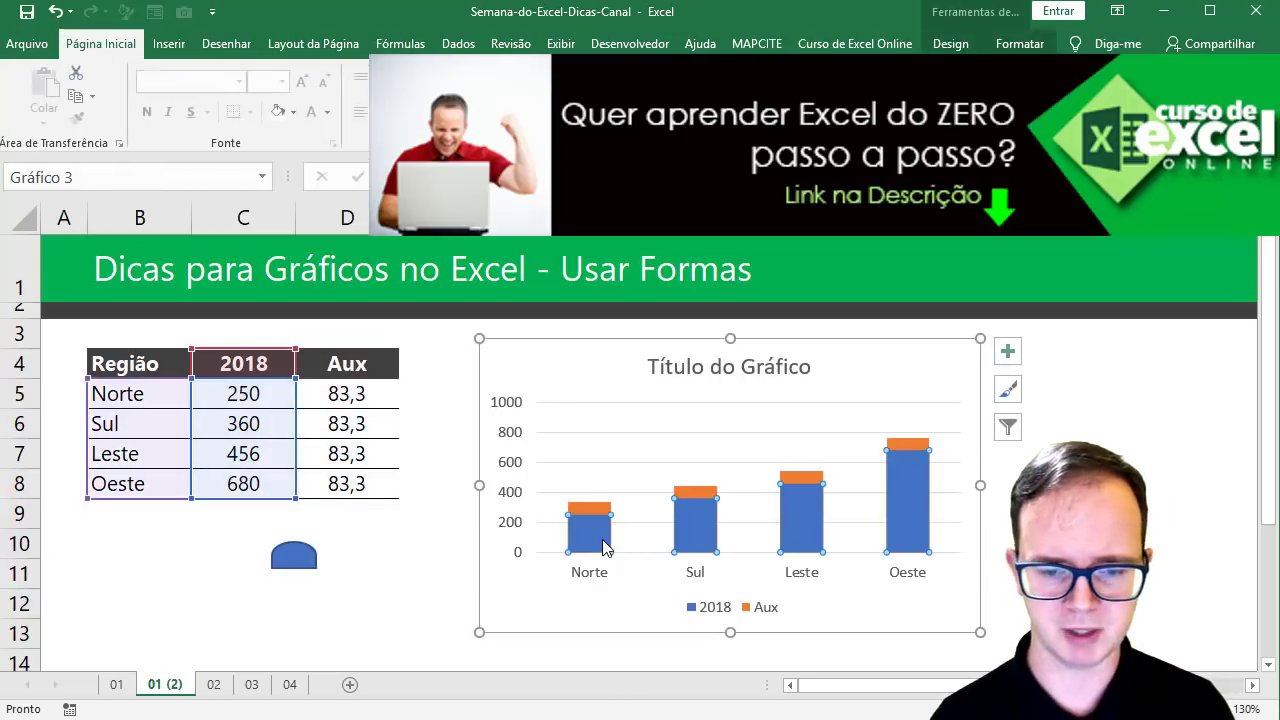
click(205, 48)
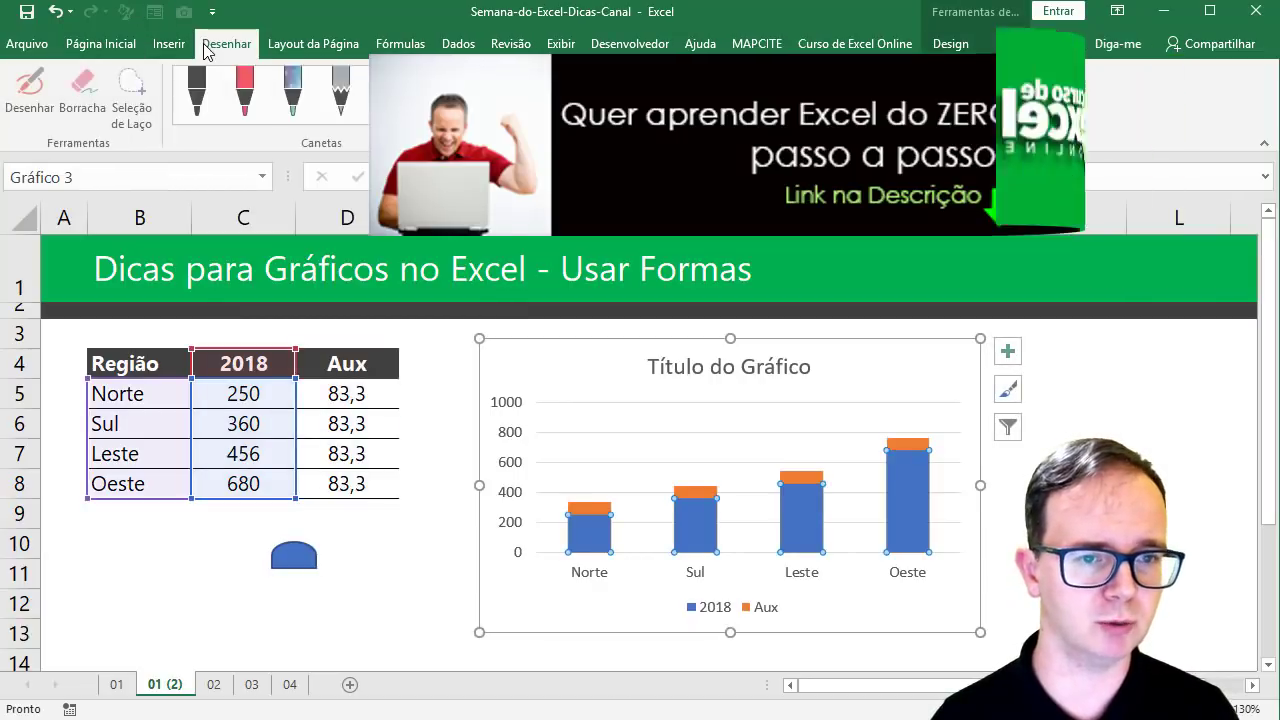
click(98, 48)
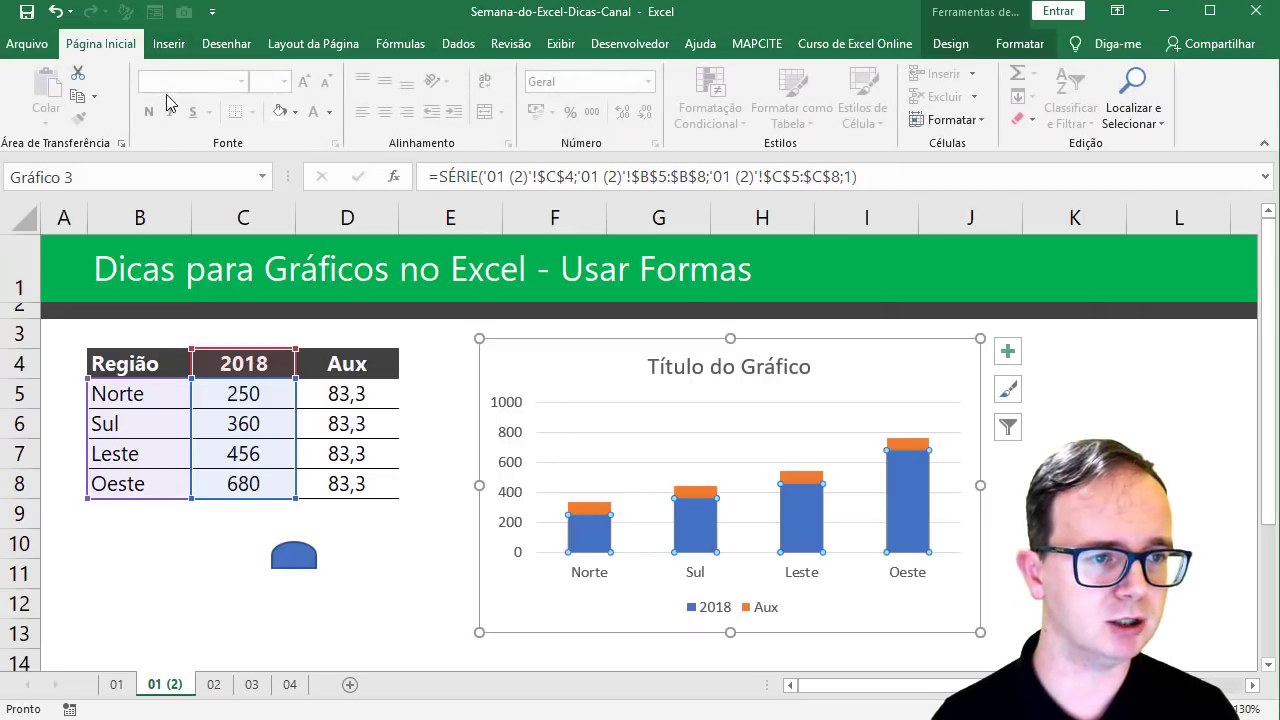
click(296, 113)
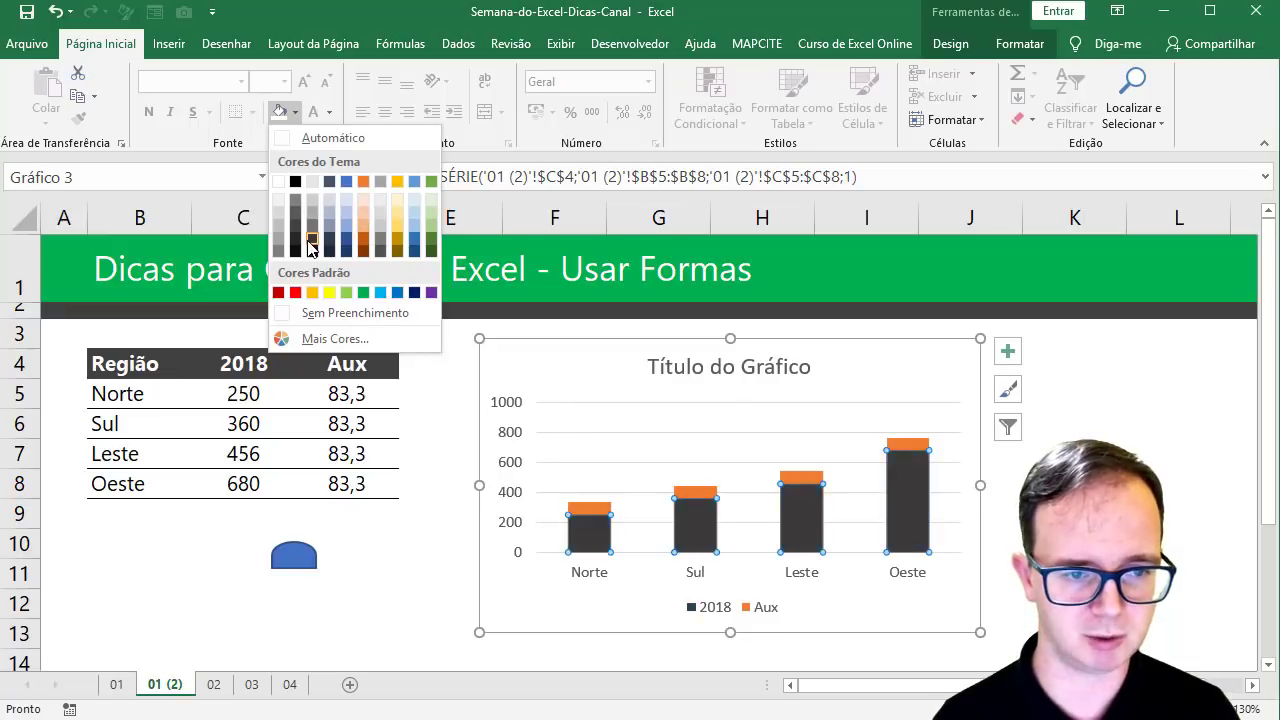
click(311, 243)
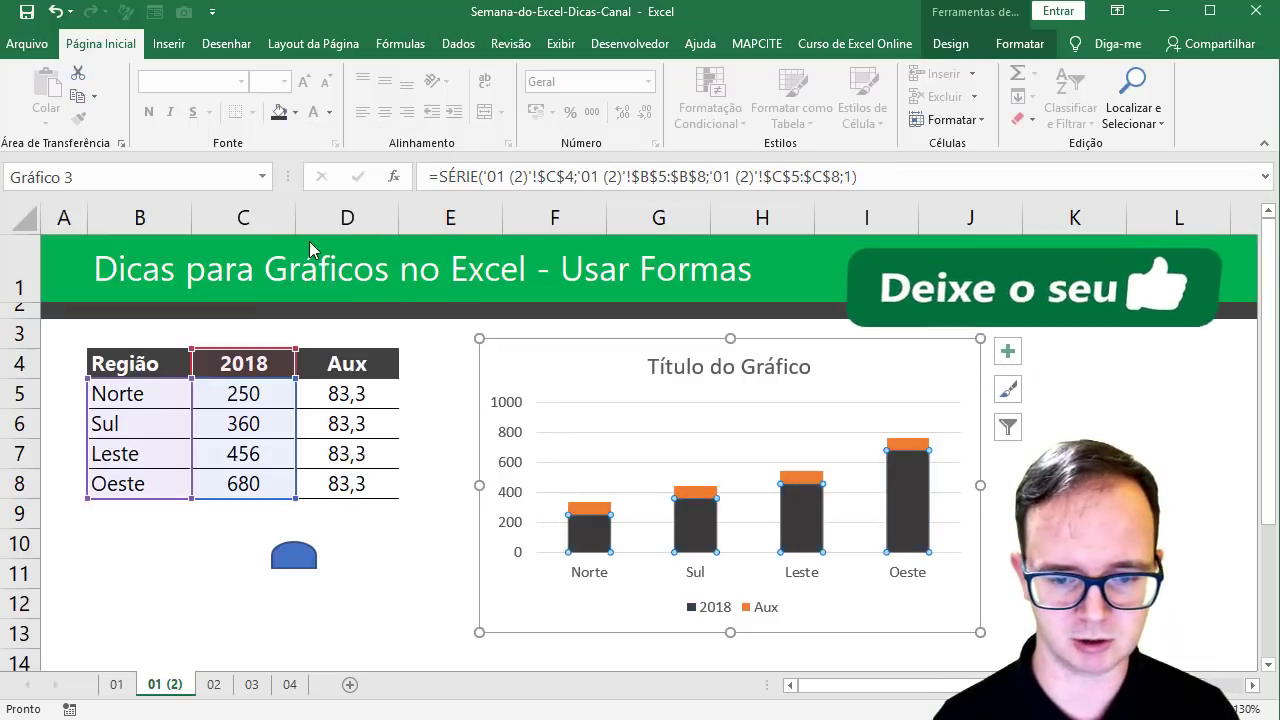
- Apply the same dark grey fill to the rounded shape below the table
click(303, 560)
click(279, 111)
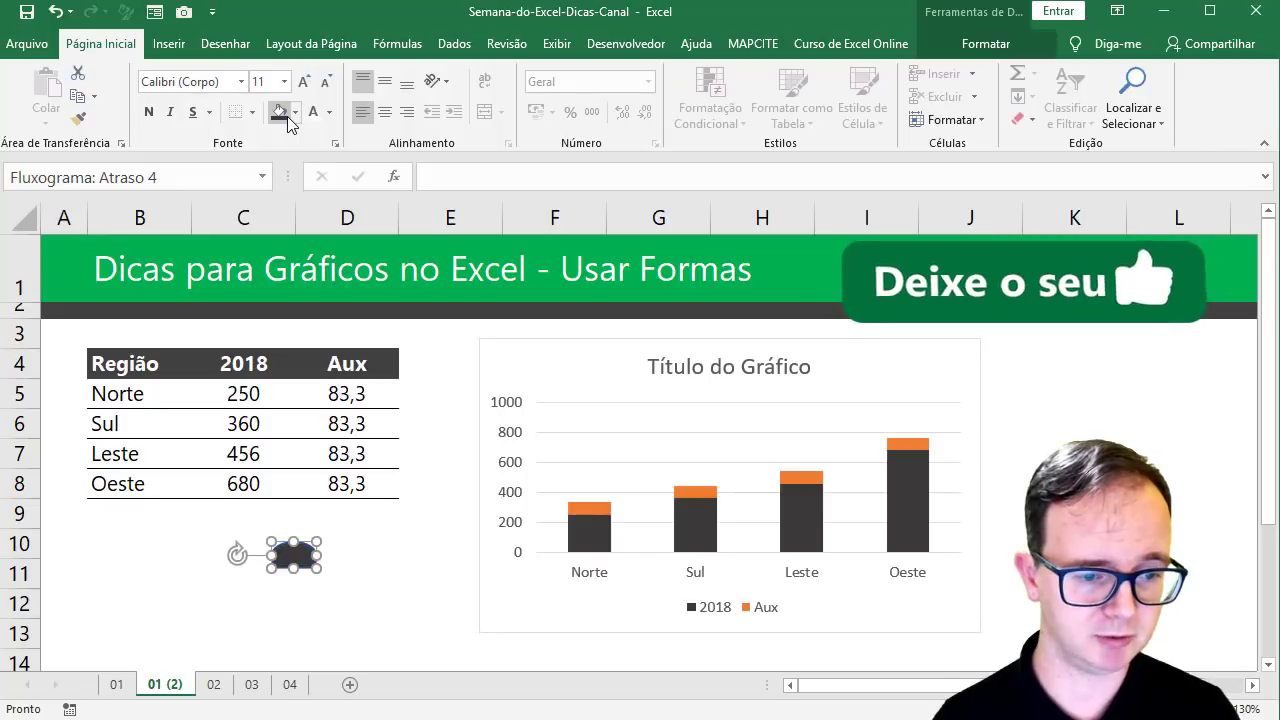
click(975, 43)
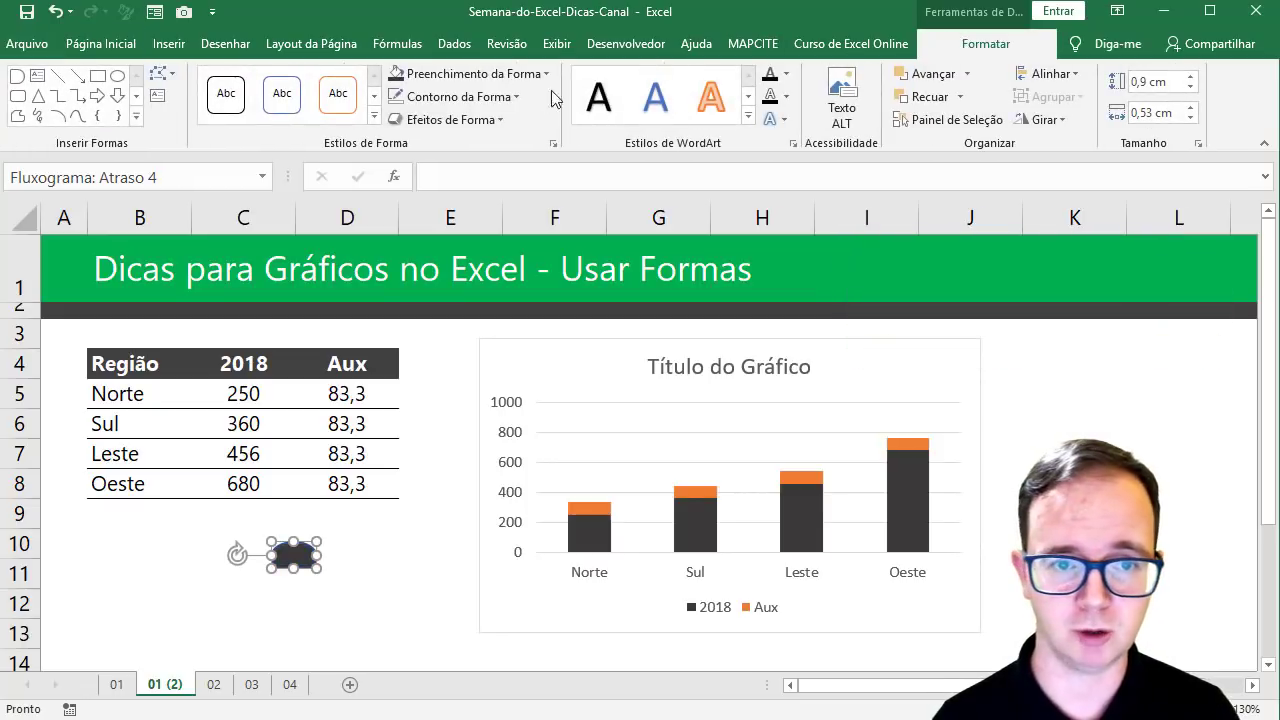
click(345, 555)
double_click(305, 560)
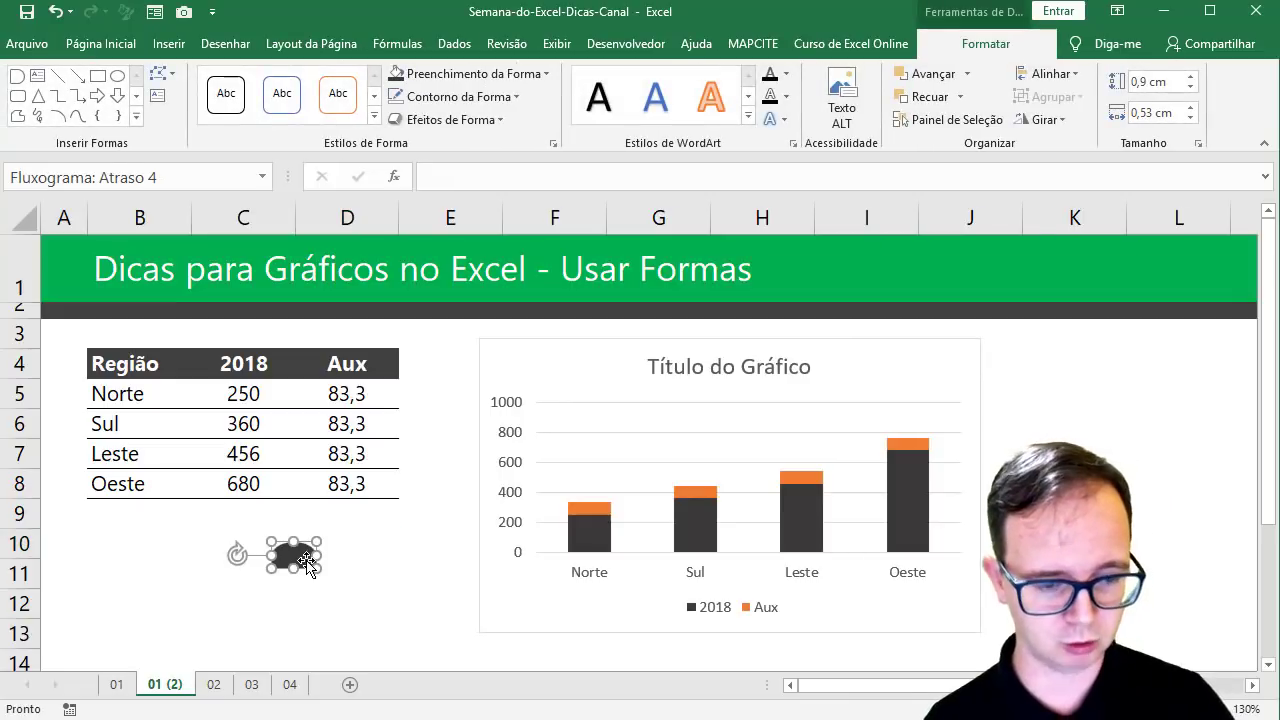
- Paste the dark dome shape into the Aux bars to round each column's top
click(598, 506)
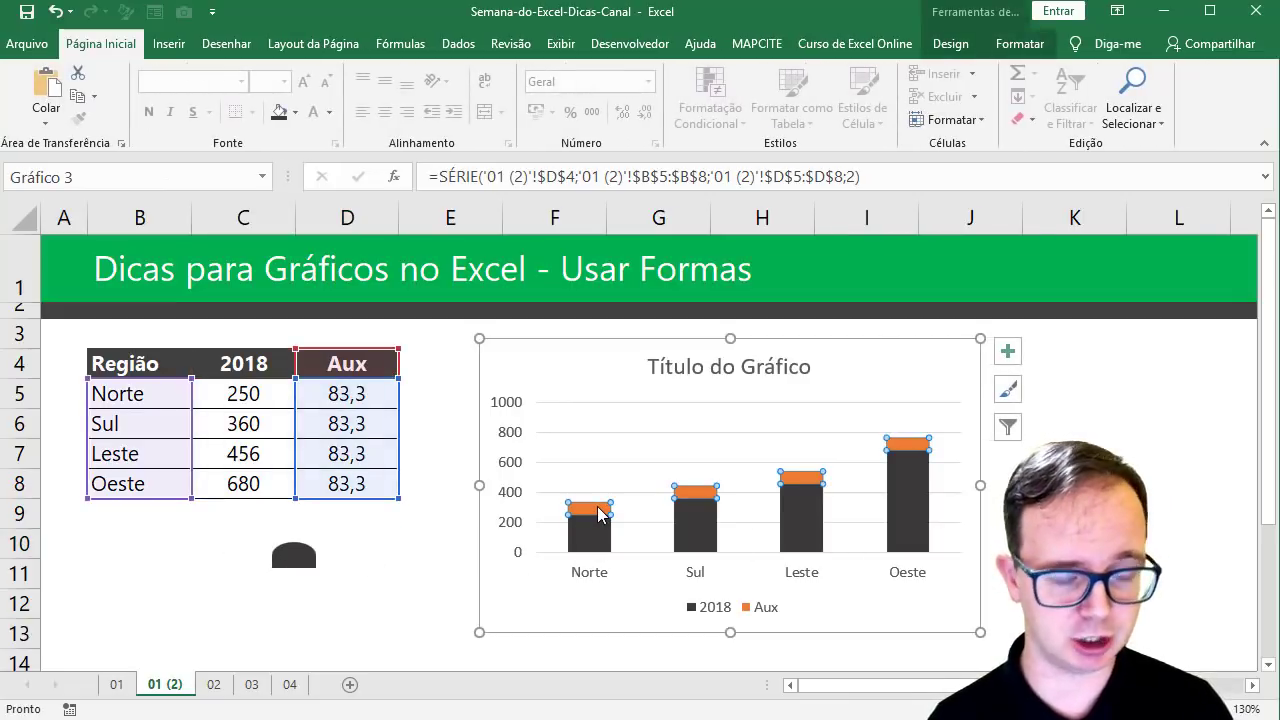
key(ctrl+v)
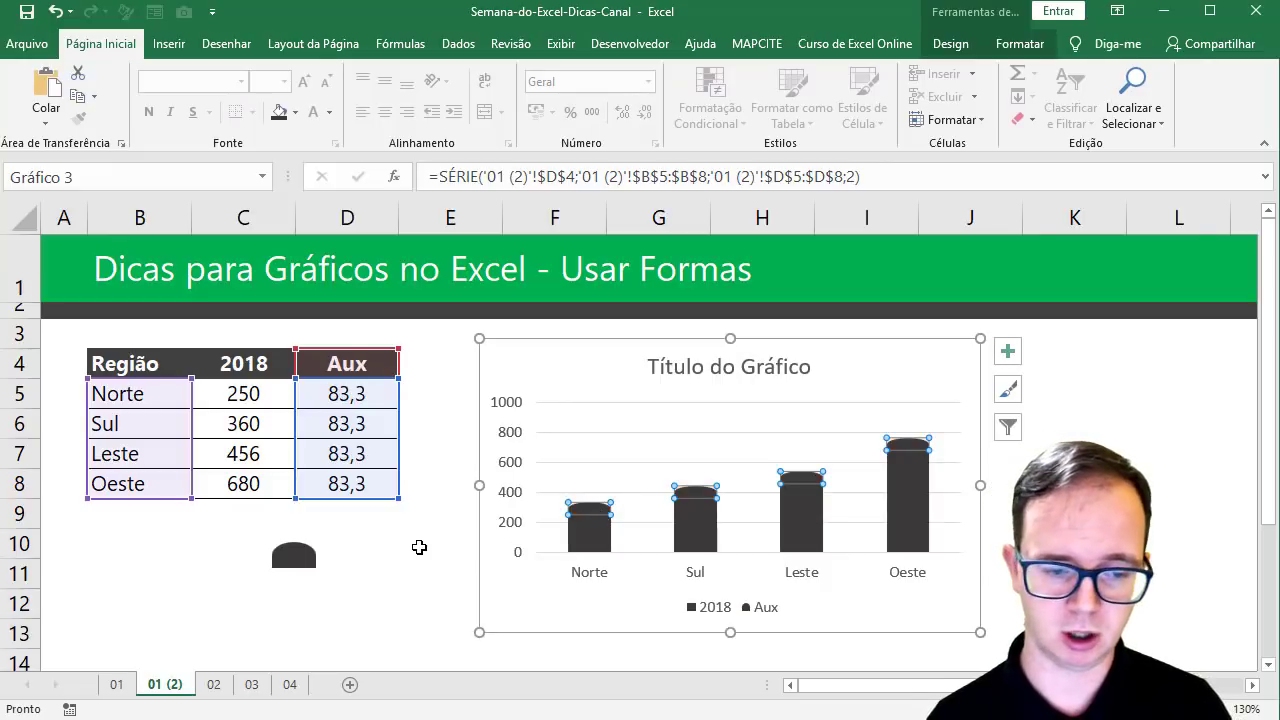
click(419, 547)
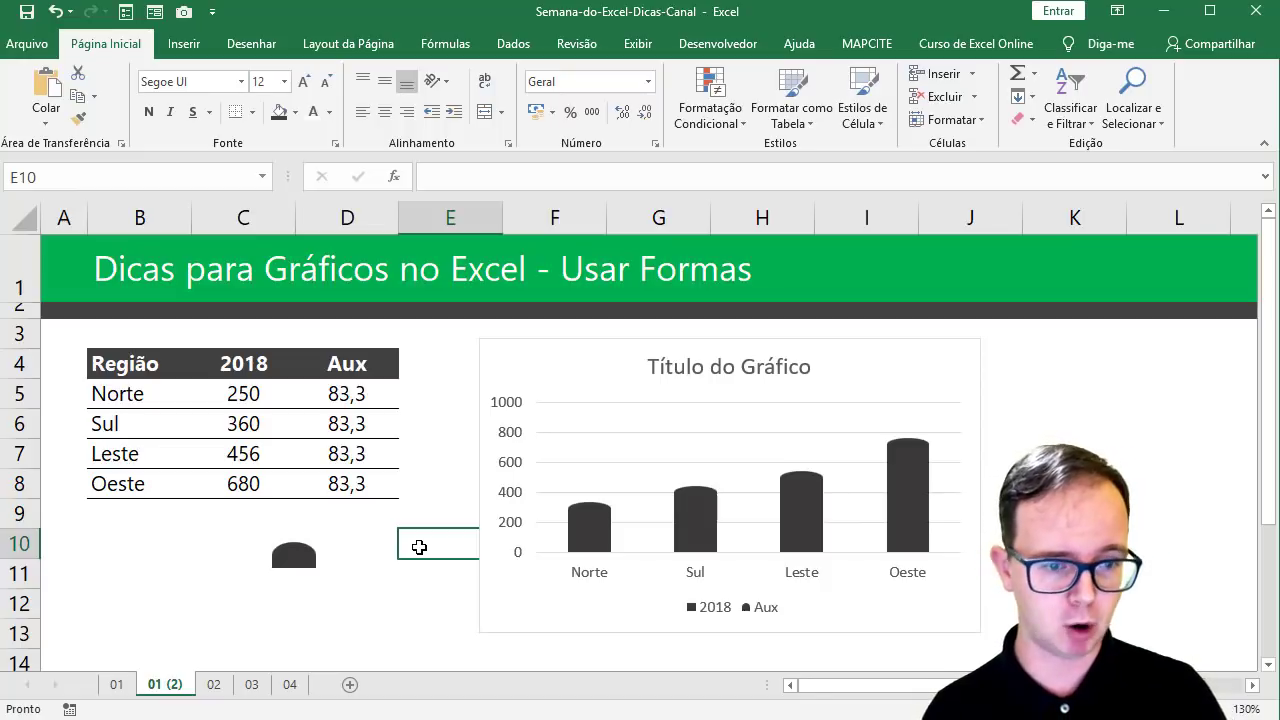
- Delete the chart's vertical axis and horizontal gridlines
click(508, 473)
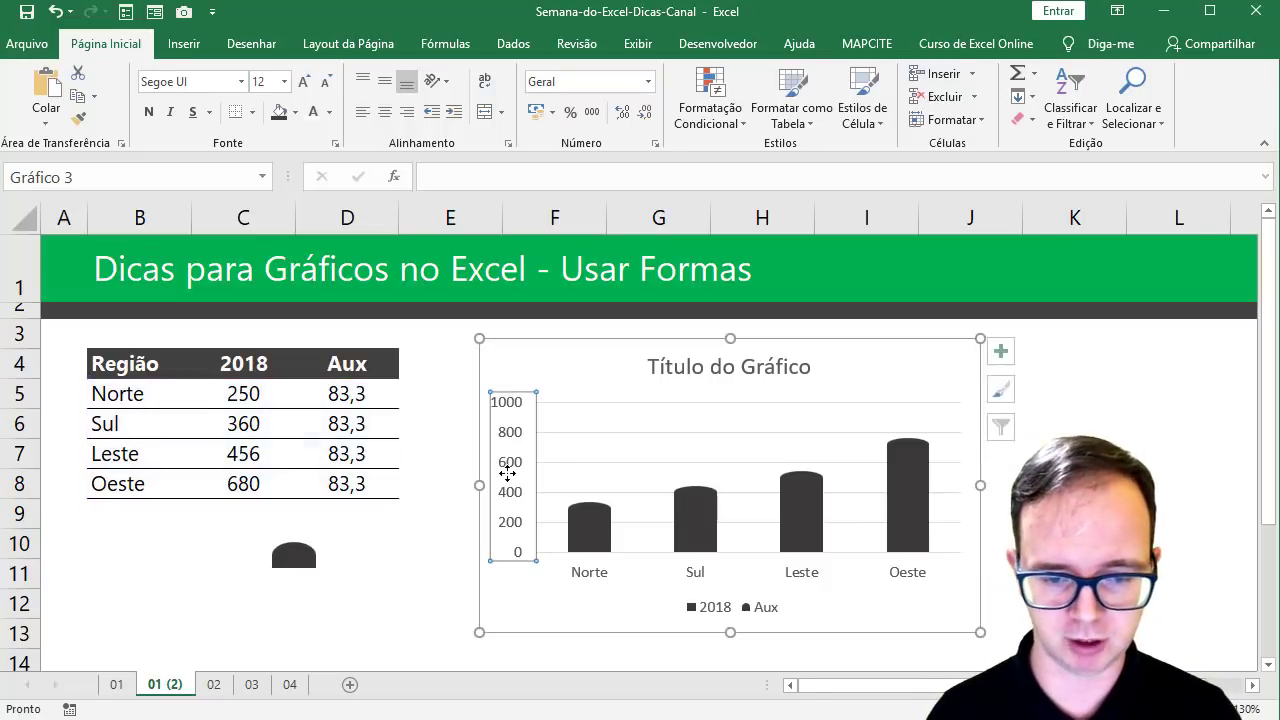
key(Delete)
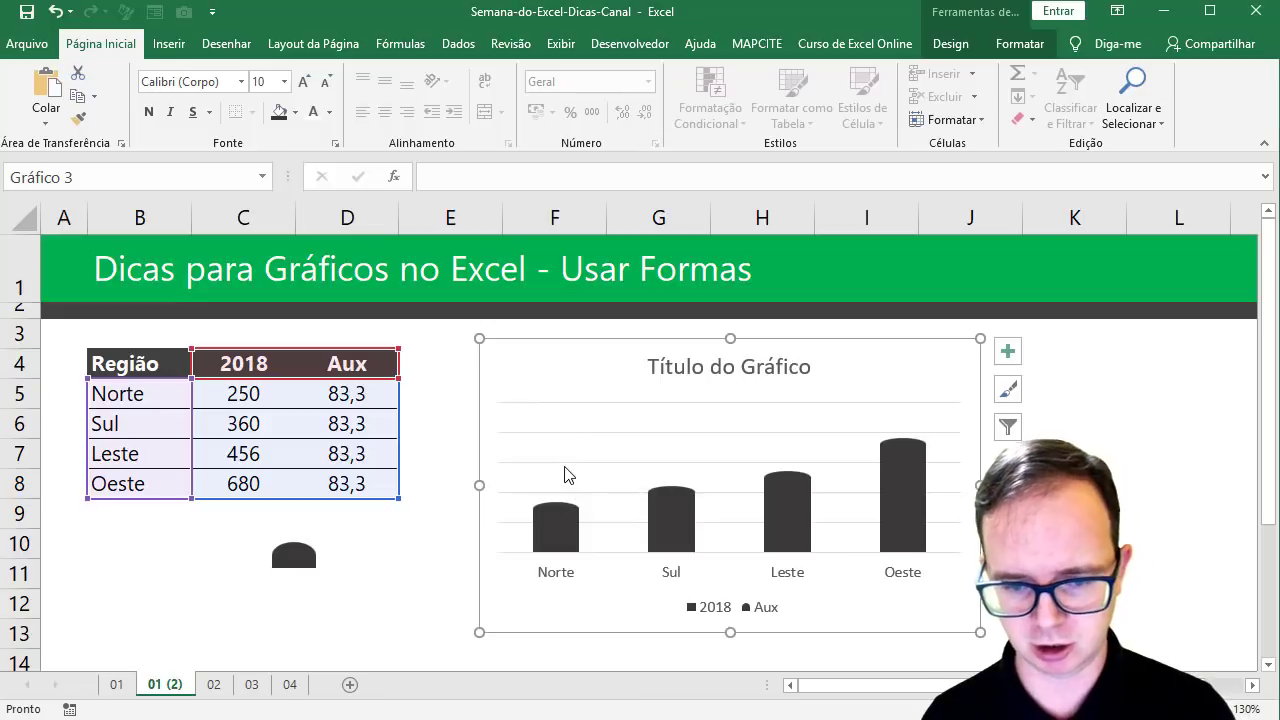
click(564, 463)
key(Delete)
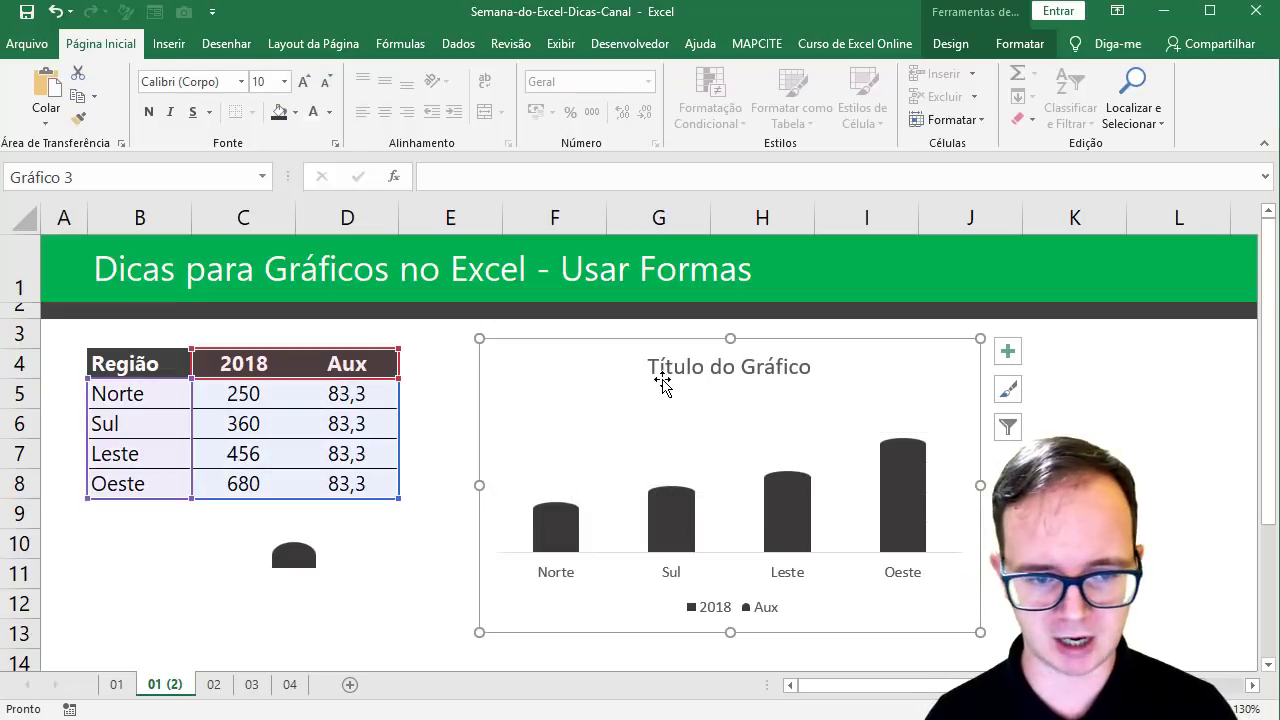
- Retitle the chart 'Região - 2018' and shift it slightly left
click(663, 378)
double_click(663, 379)
triple_click(669, 370)
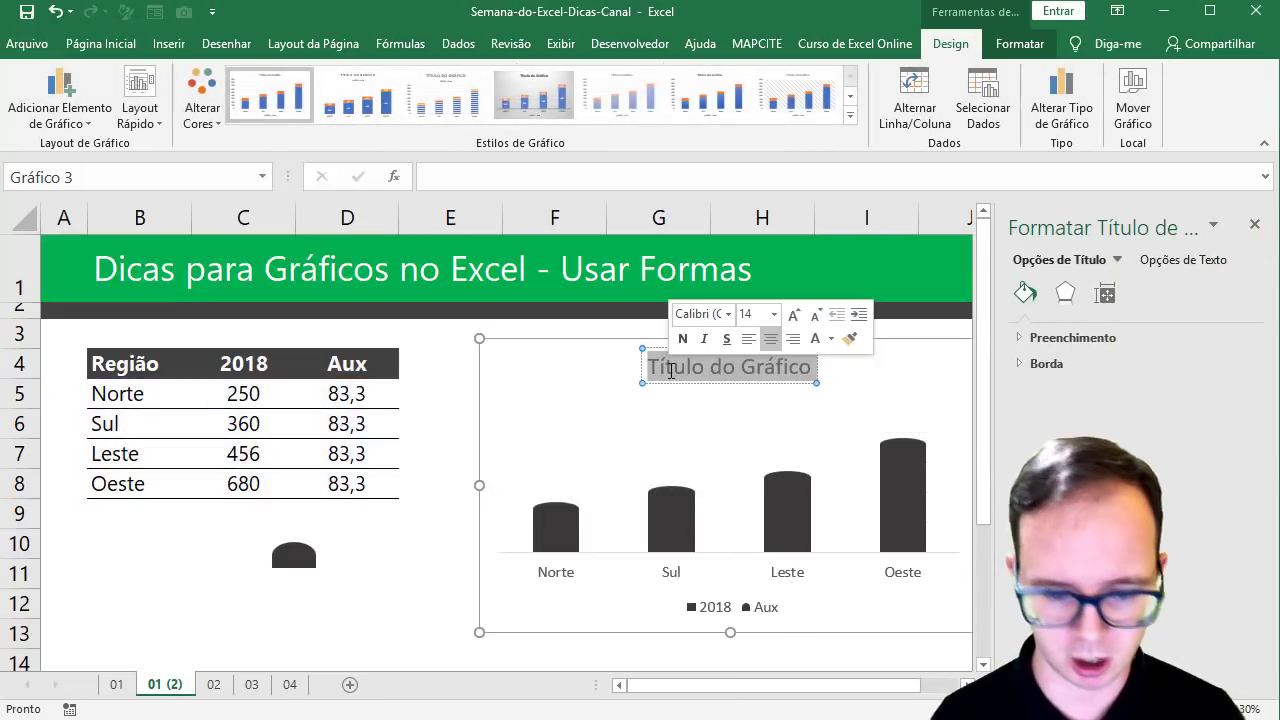
text(Região)
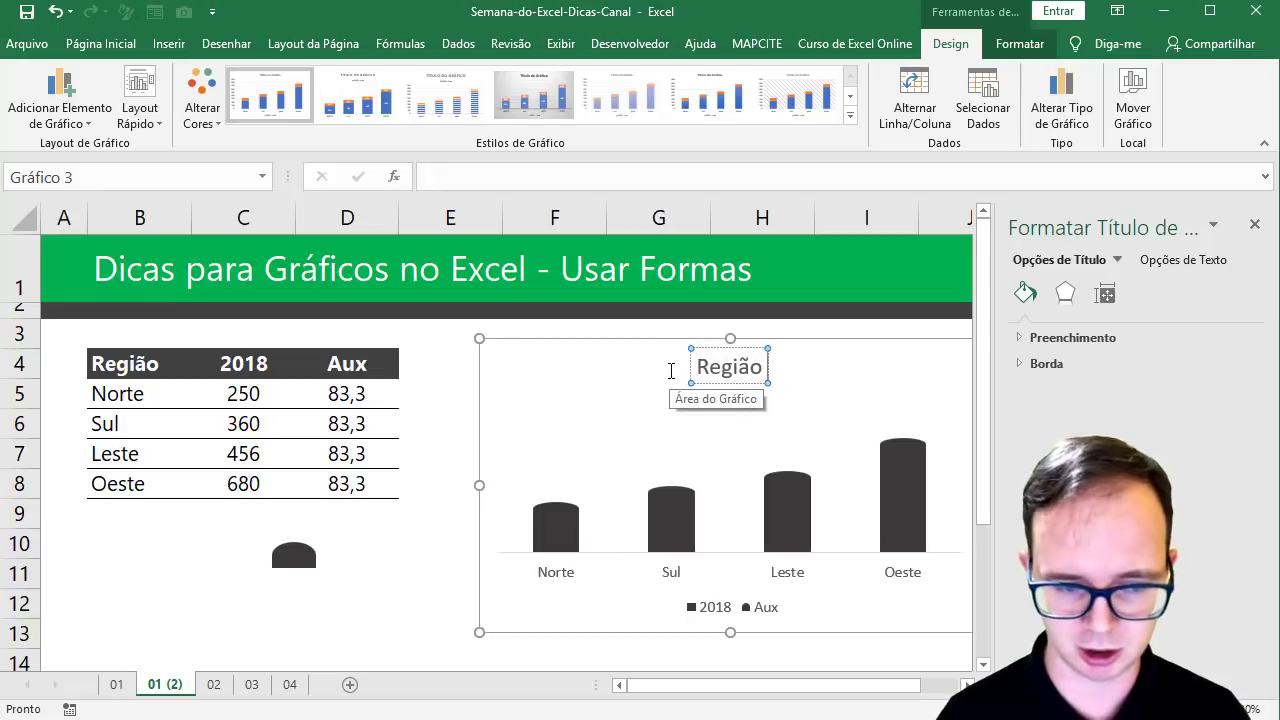
text( - 2018)
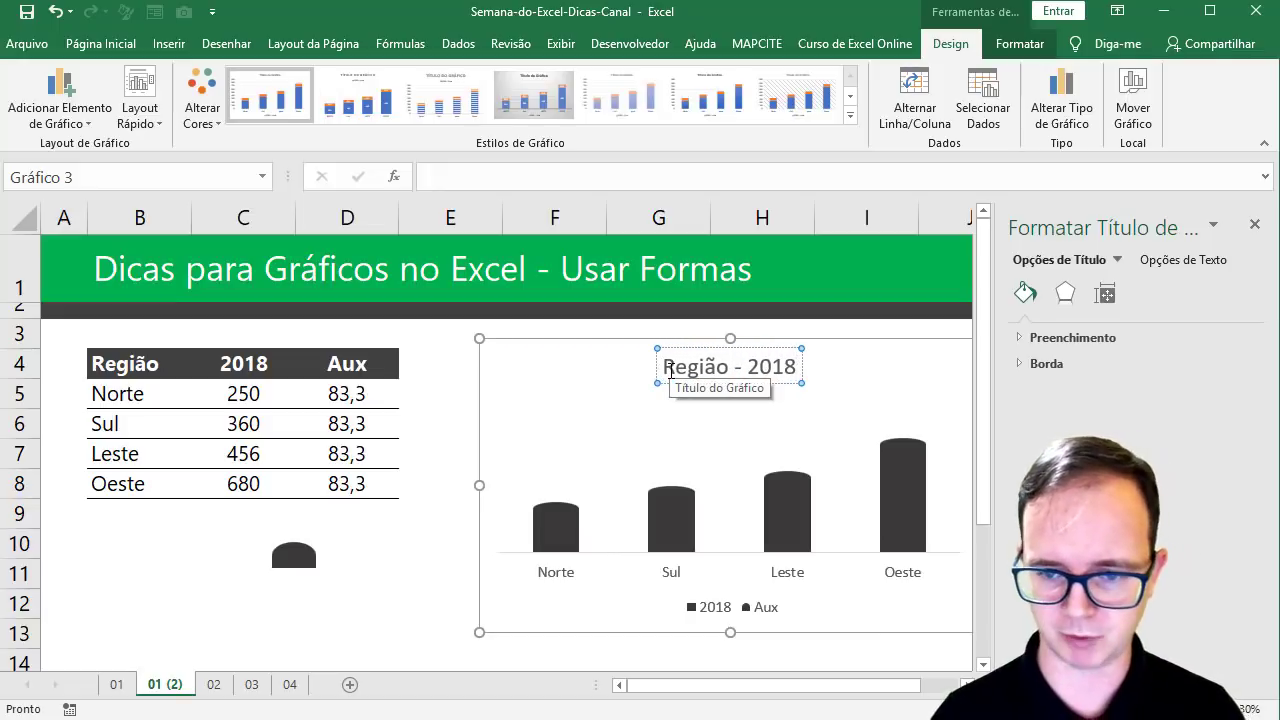
click(570, 385)
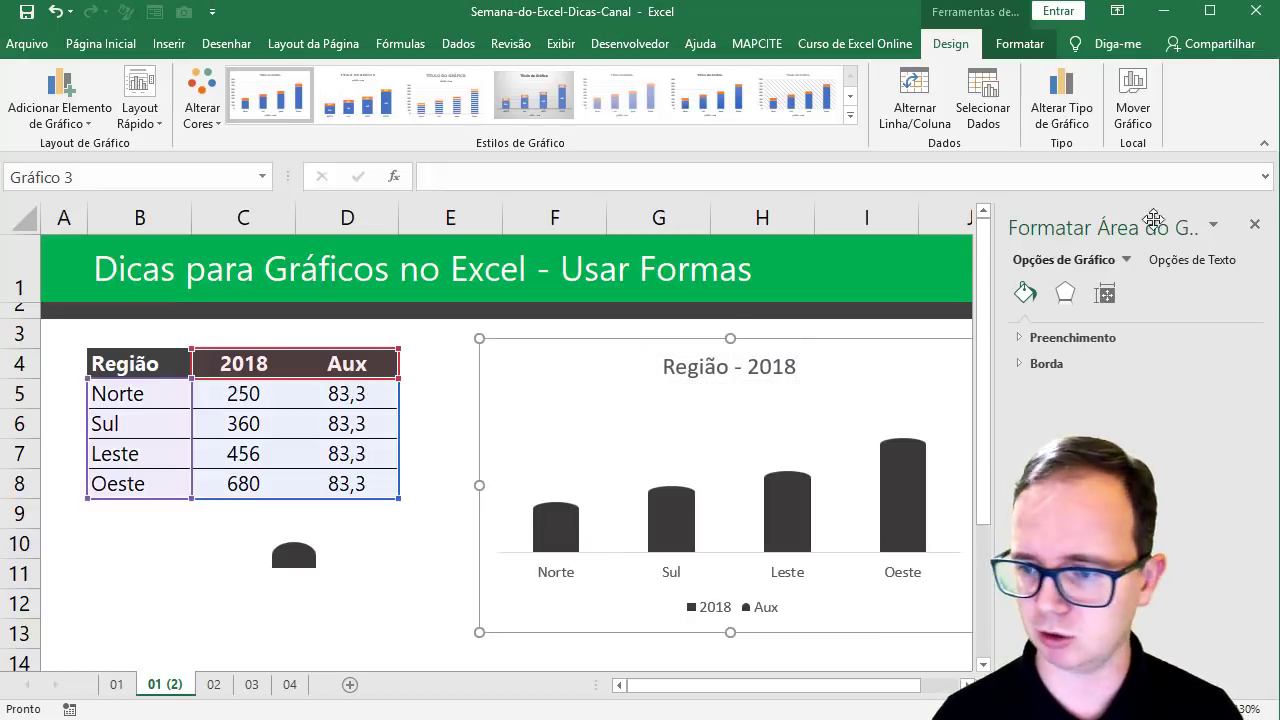
click(1255, 226)
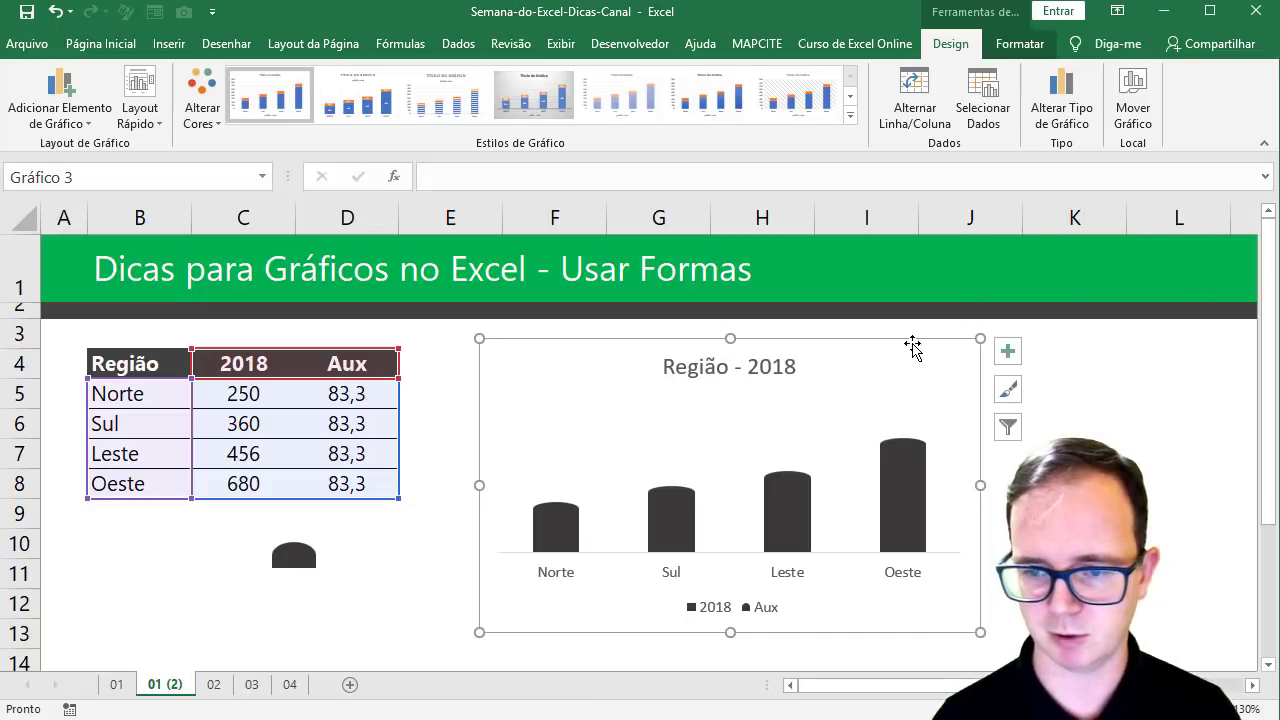
drag(912, 345, 849, 350)
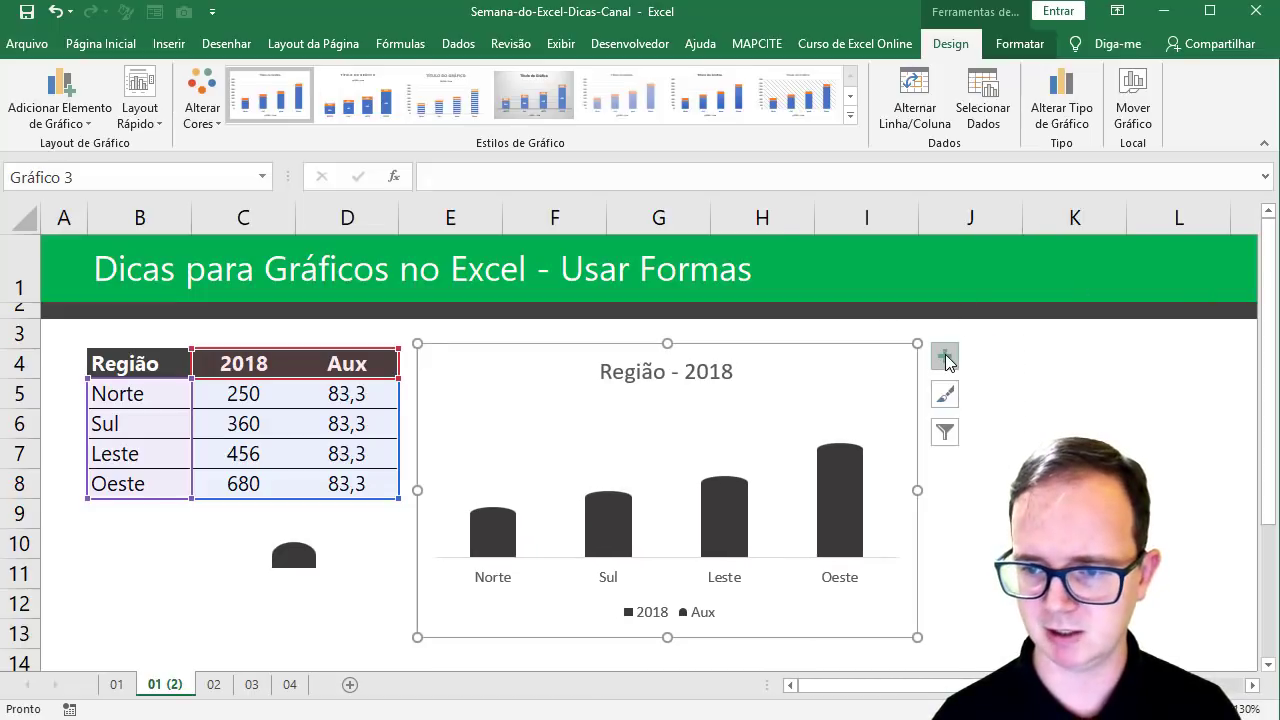
- Add data labels showing the 2018 values in the Base Interna position of each bar
click(945, 357)
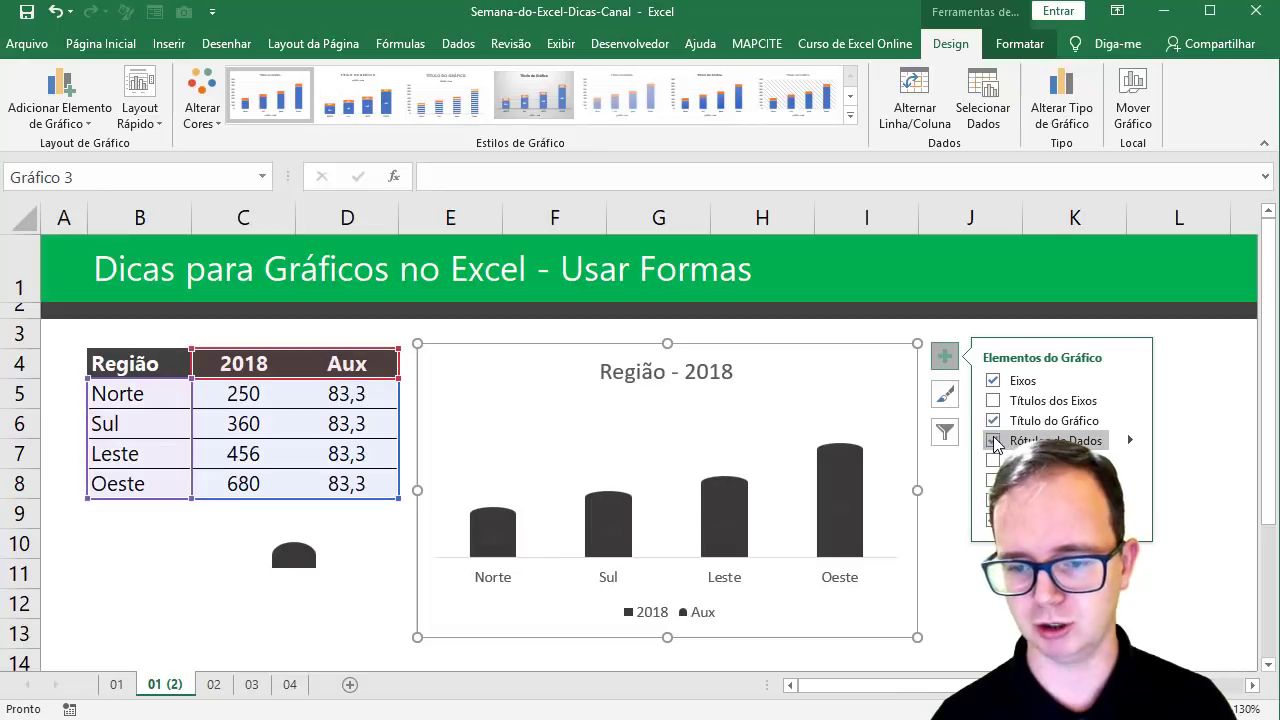
click(1129, 440)
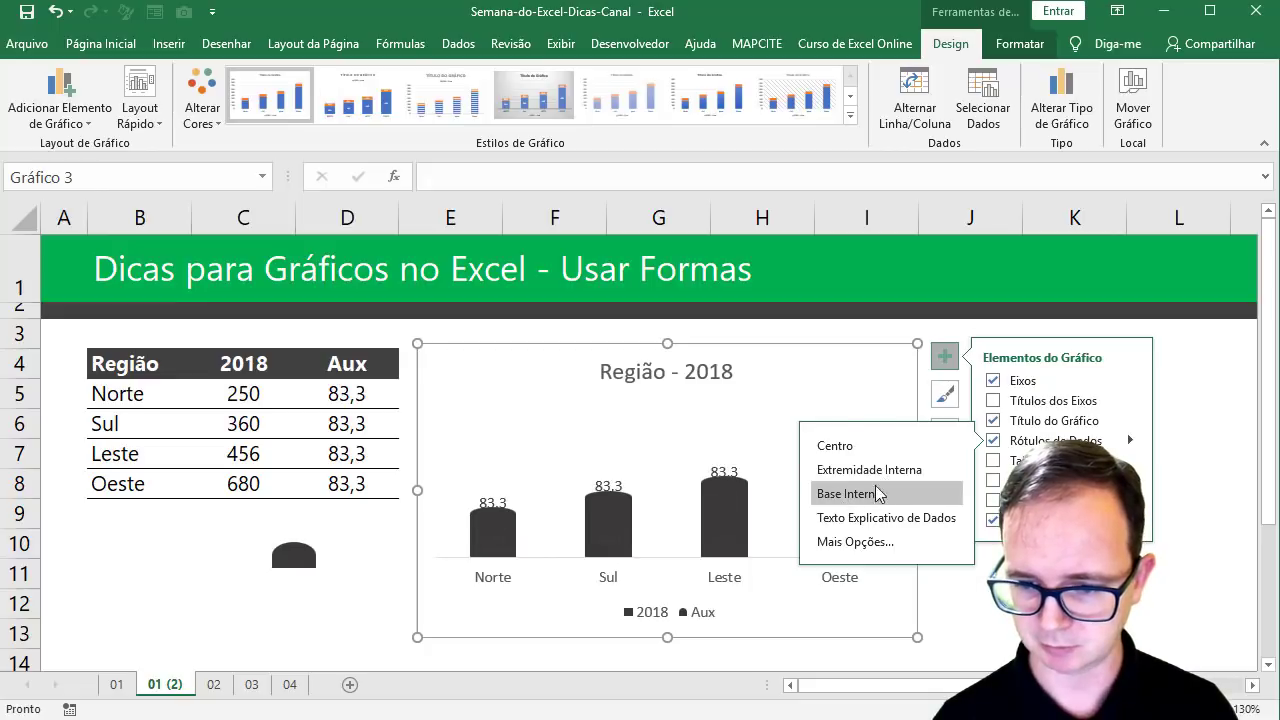
click(728, 553)
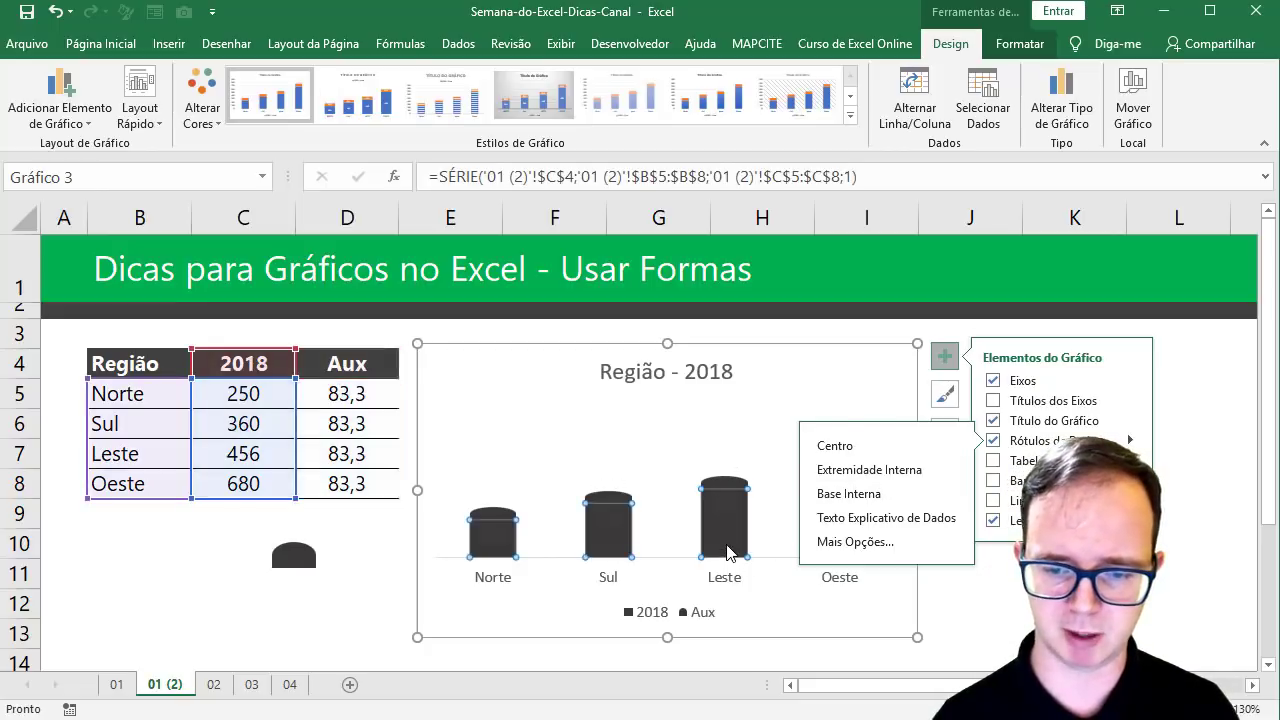
click(728, 443)
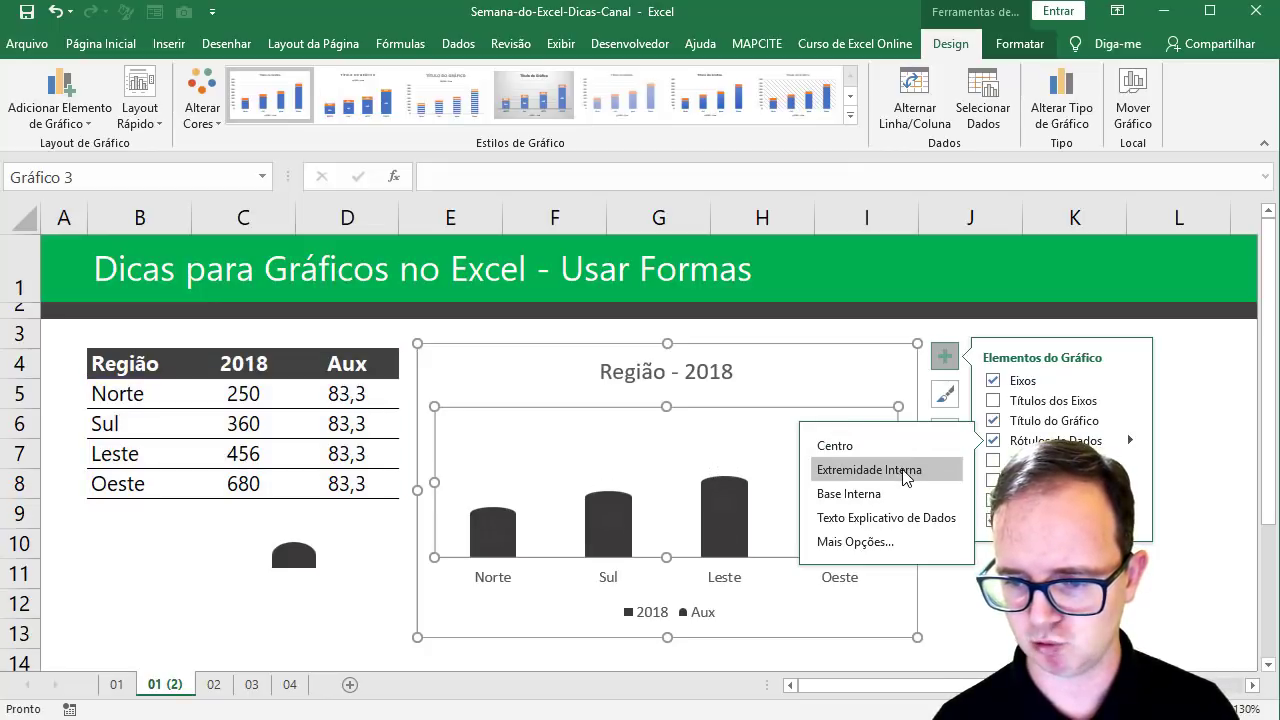
click(718, 527)
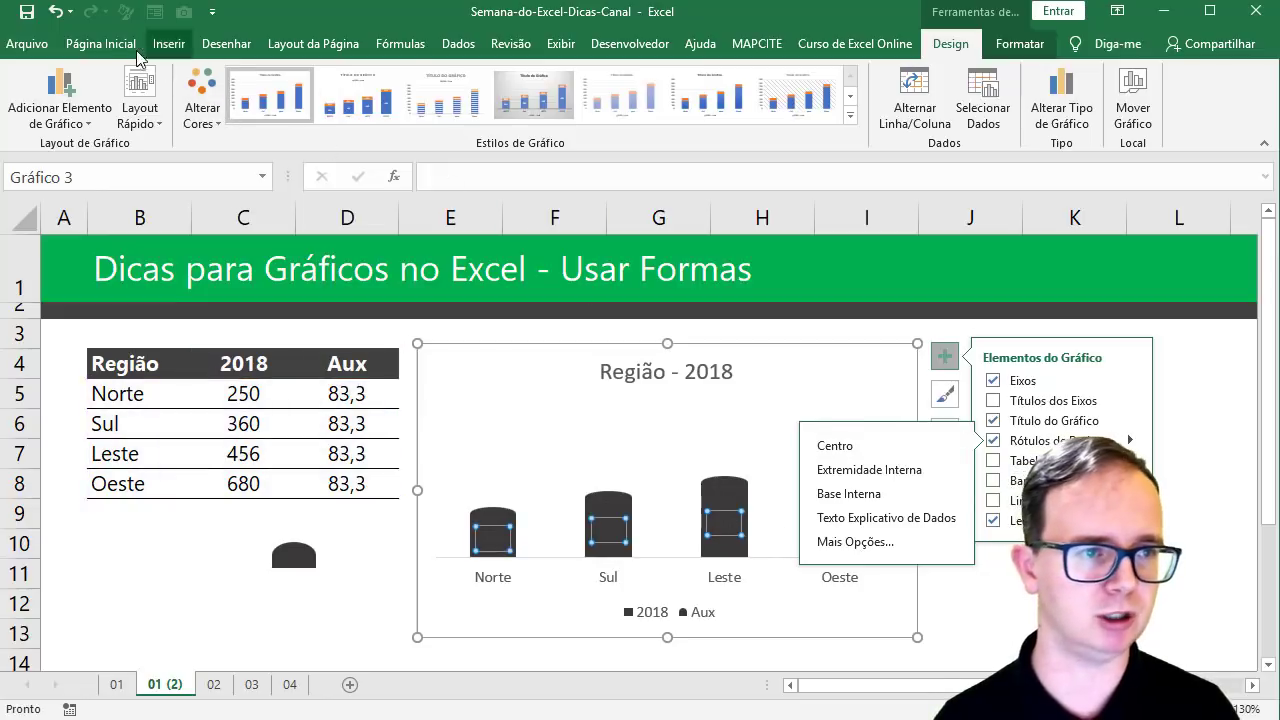
click(100, 44)
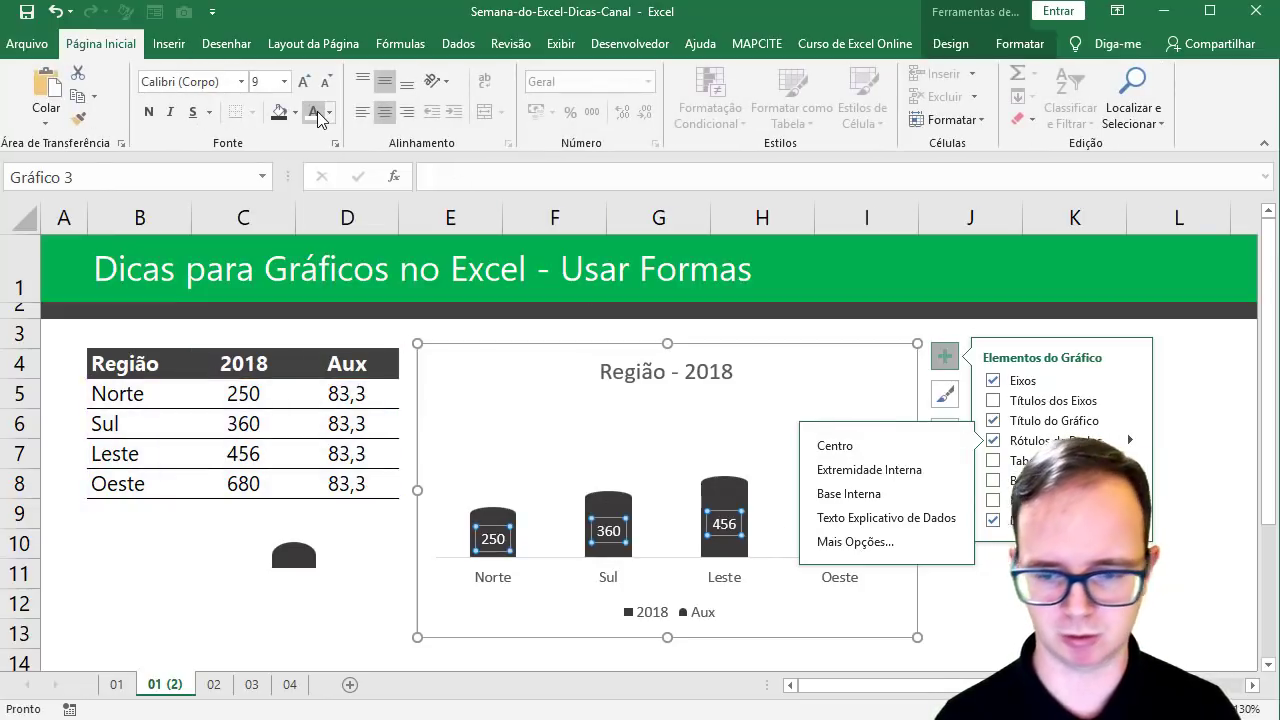
click(850, 494)
- Give the value labels a yellow fill with black size-6 text
click(762, 596)
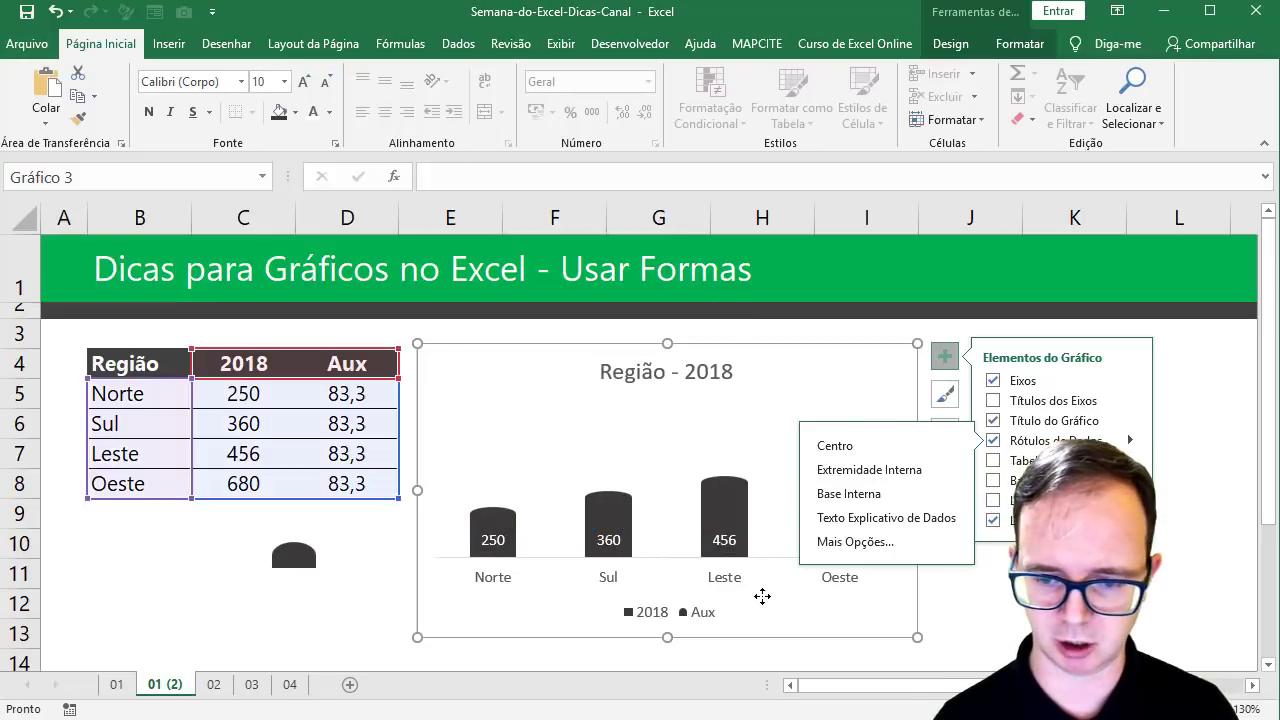
click(495, 546)
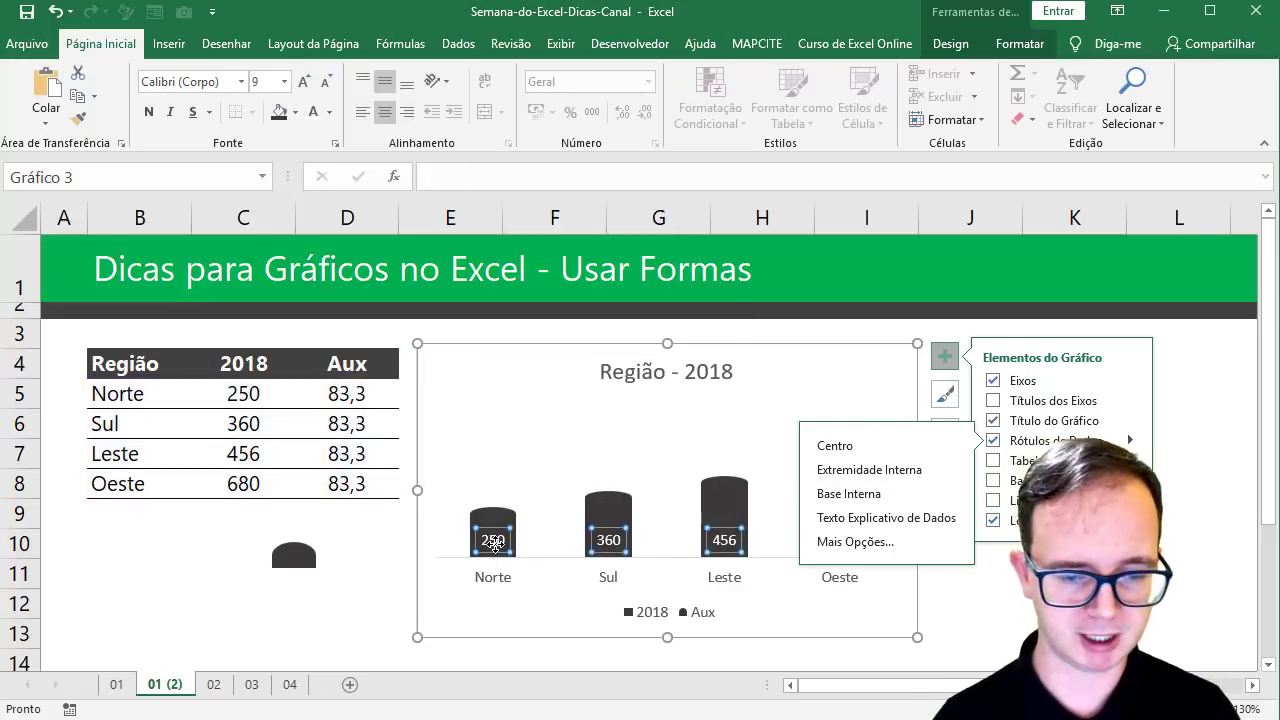
click(296, 112)
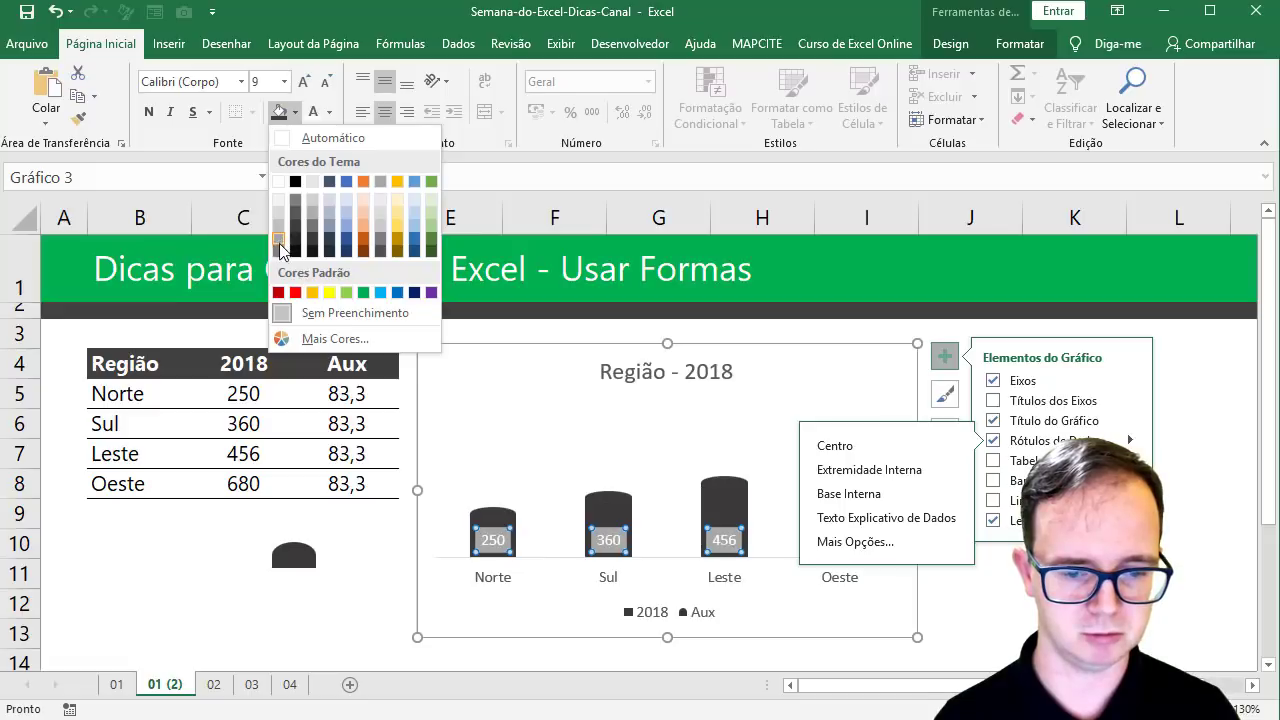
click(409, 240)
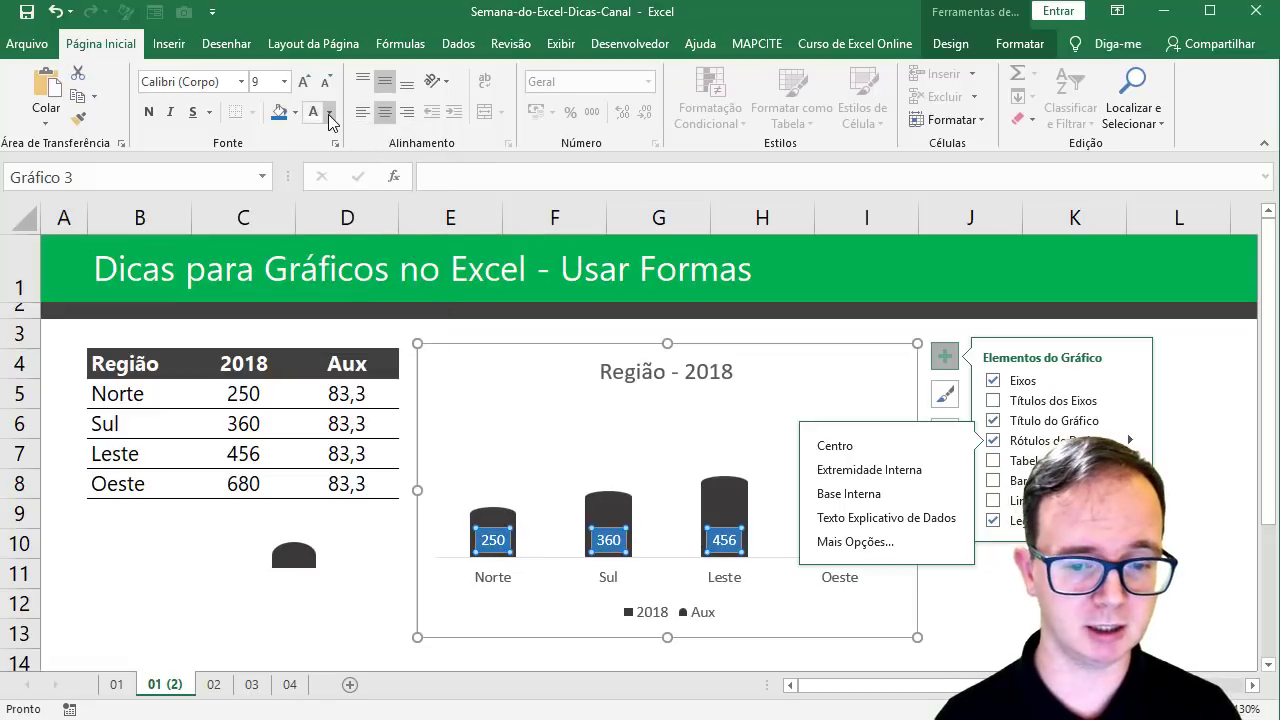
click(323, 84)
click(323, 84)
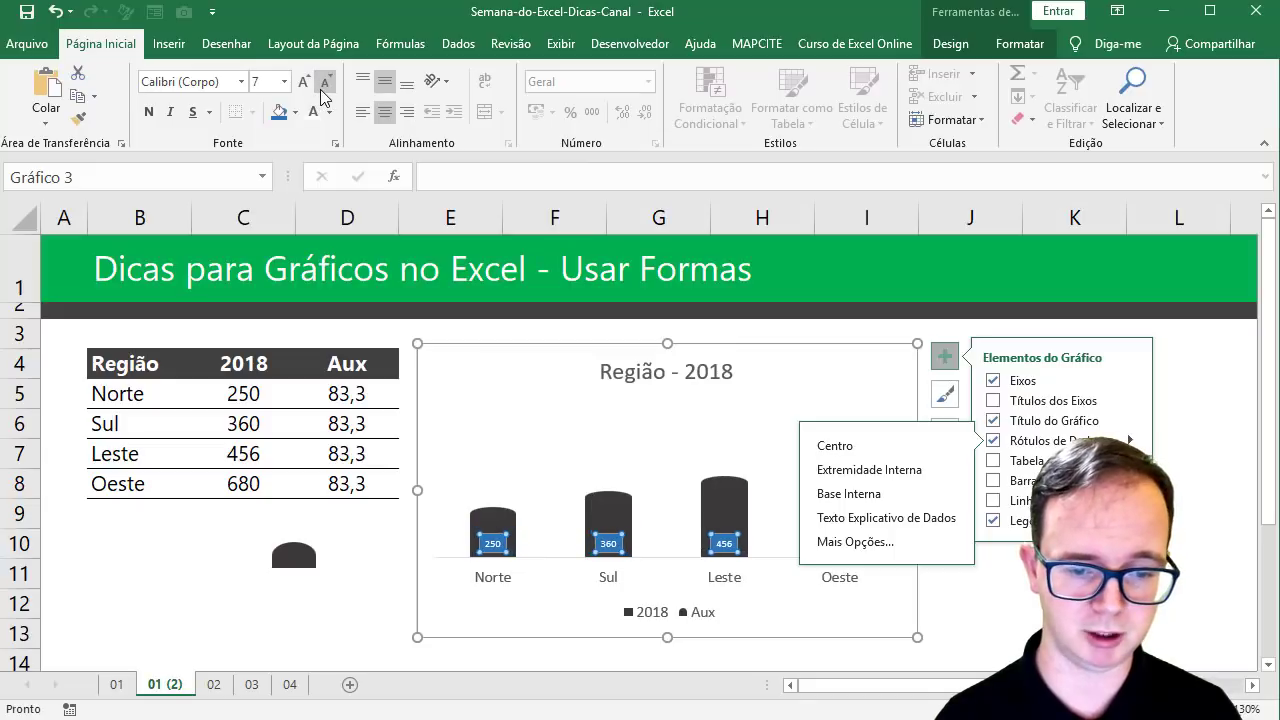
click(322, 95)
click(322, 95)
click(317, 90)
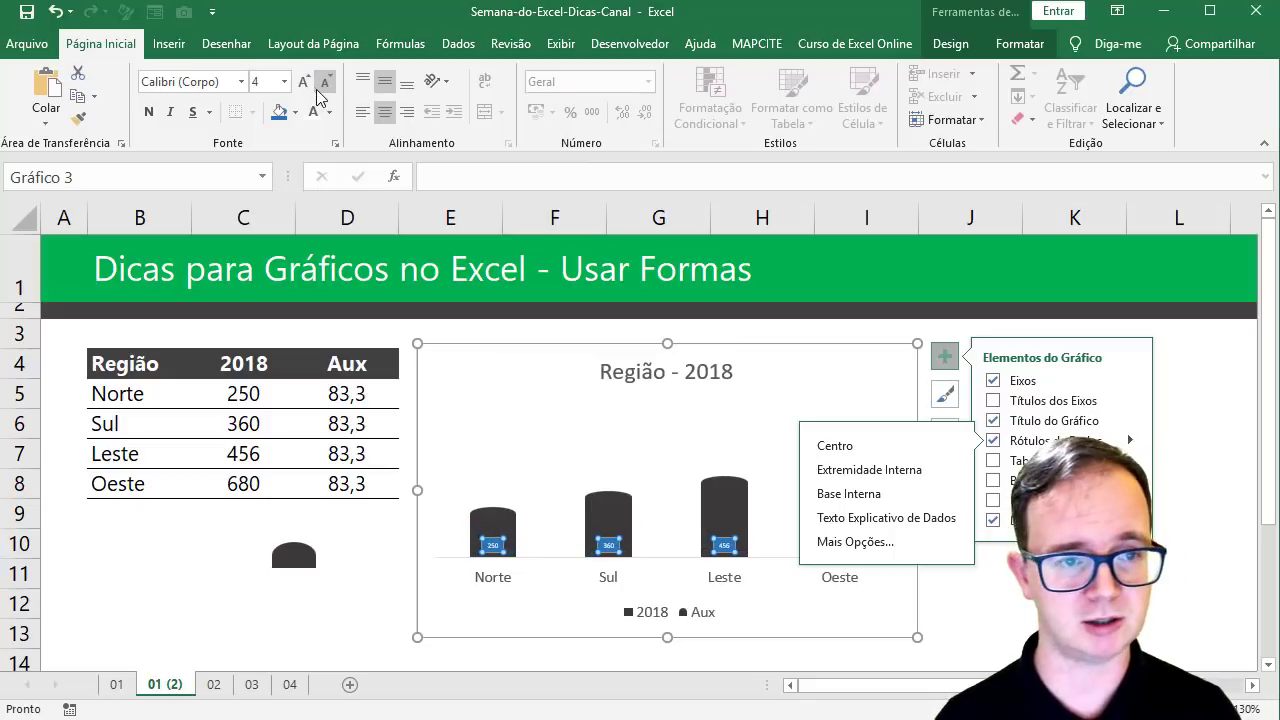
click(303, 82)
click(303, 82)
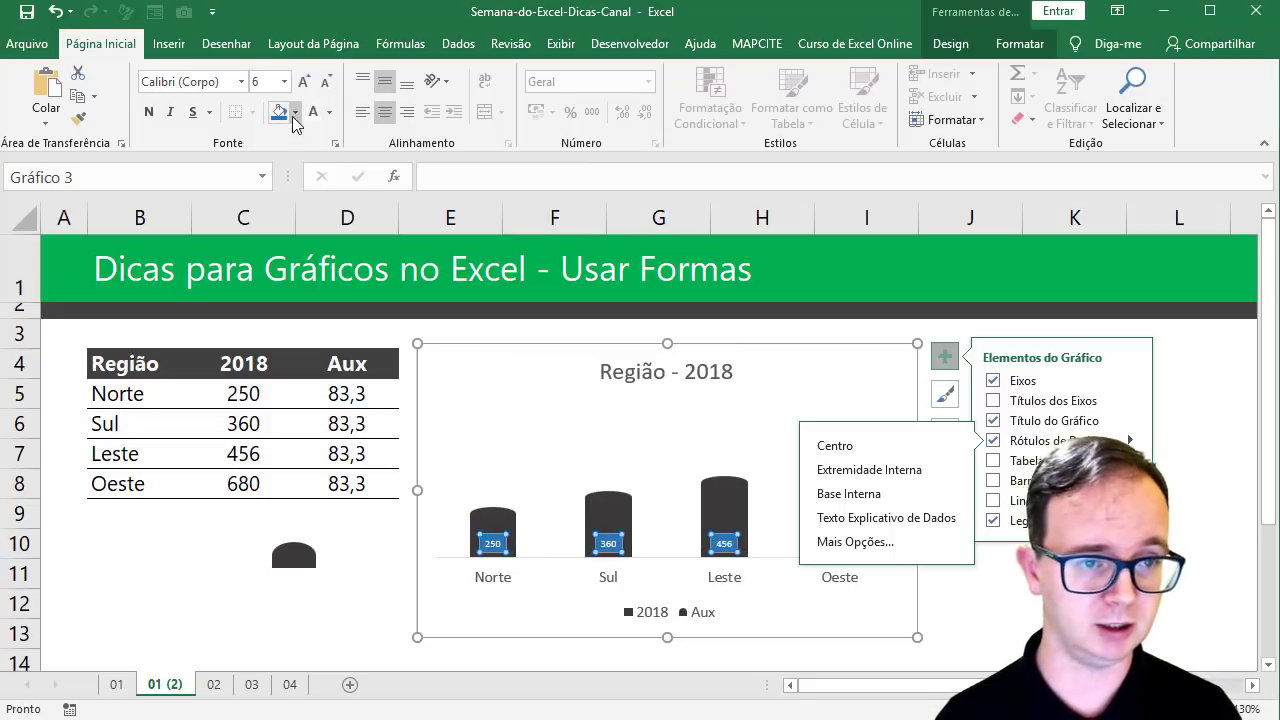
click(295, 113)
click(333, 289)
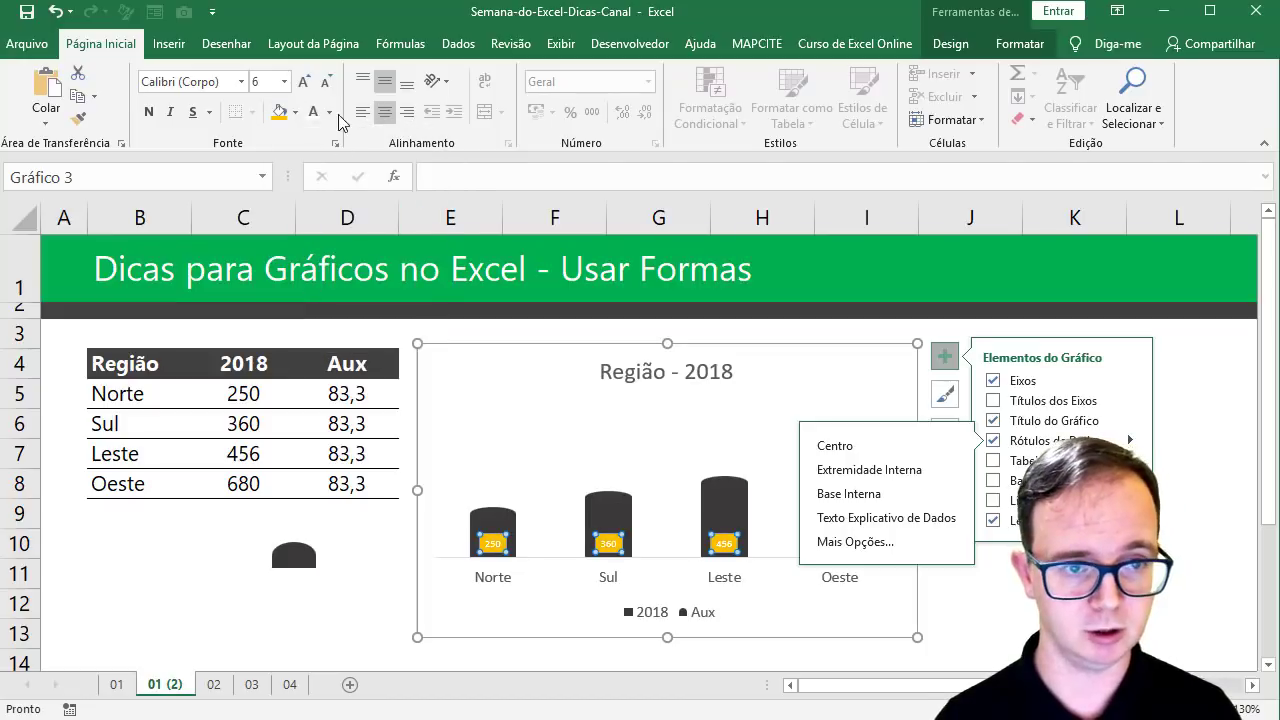
click(330, 113)
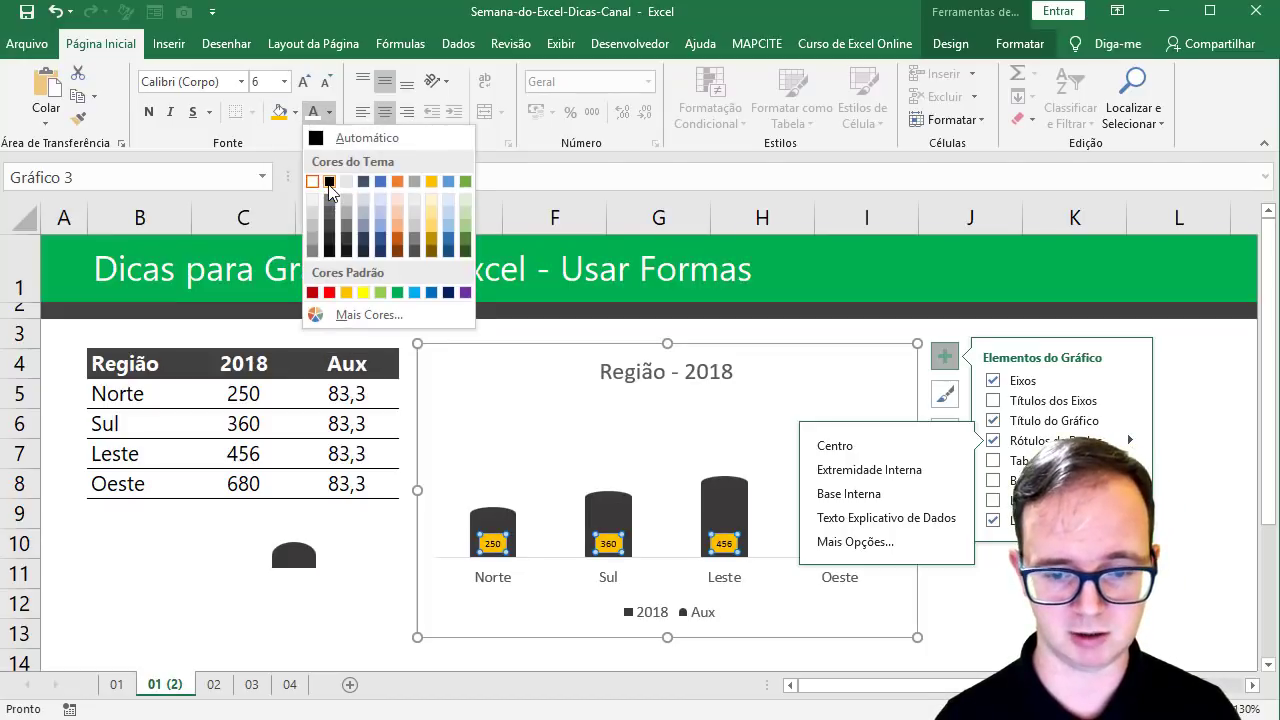
click(329, 181)
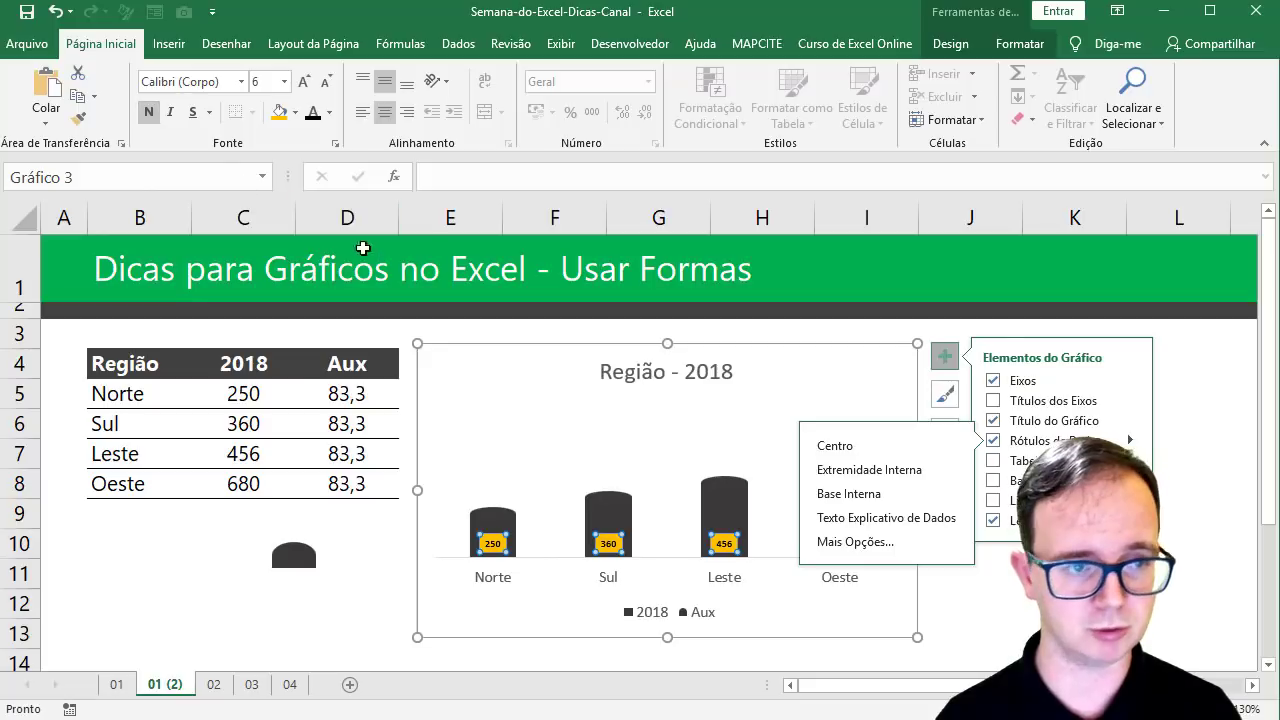
- Set the whole chart's font to Segoe UI
click(518, 341)
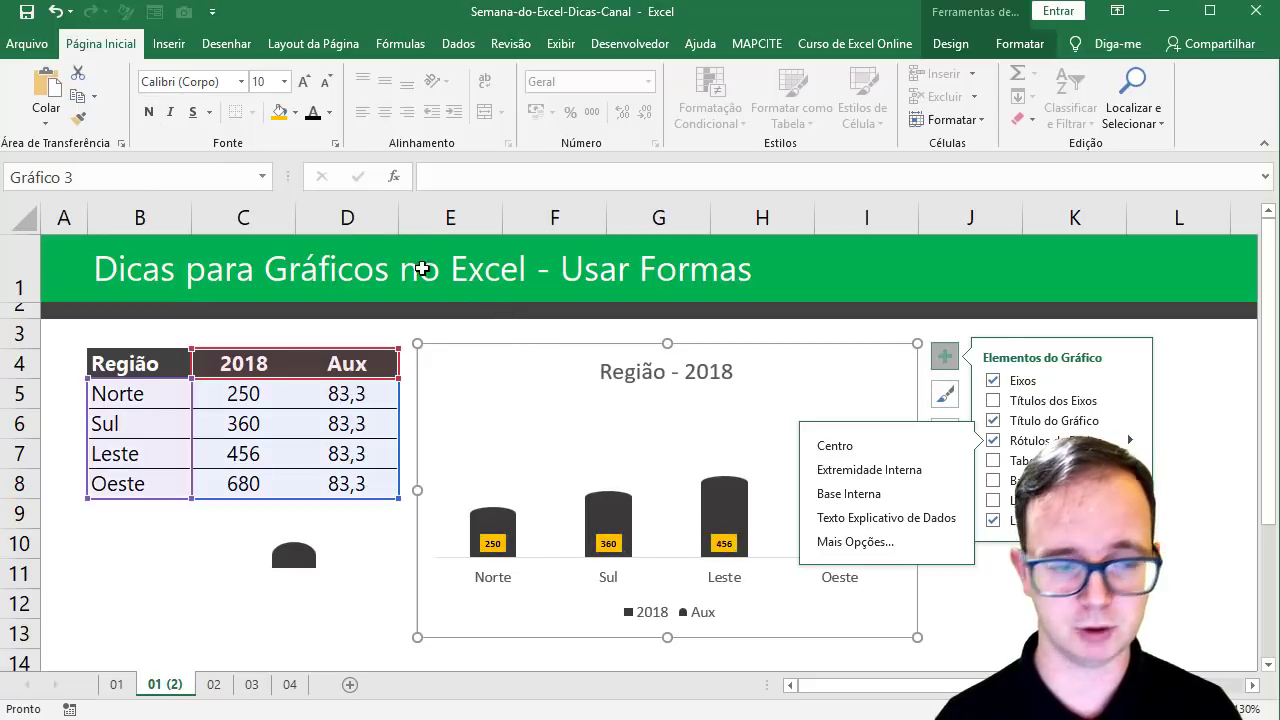
click(214, 89)
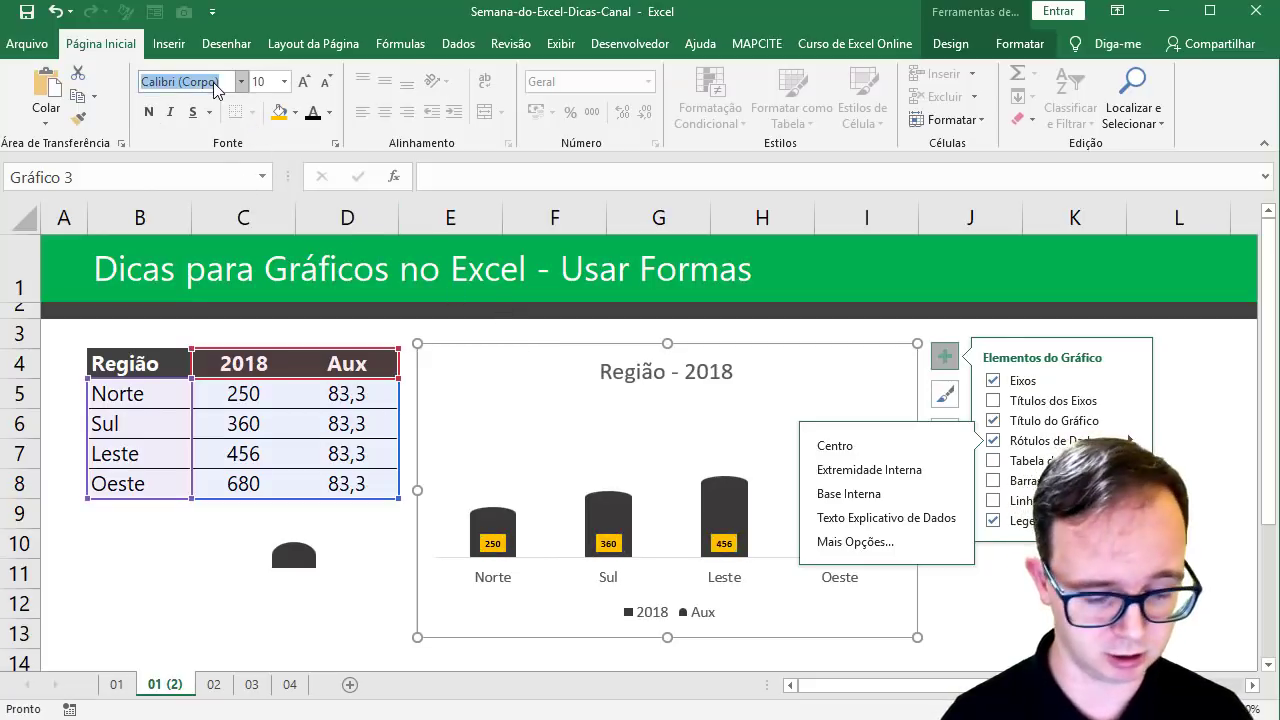
text(Segoe UI)
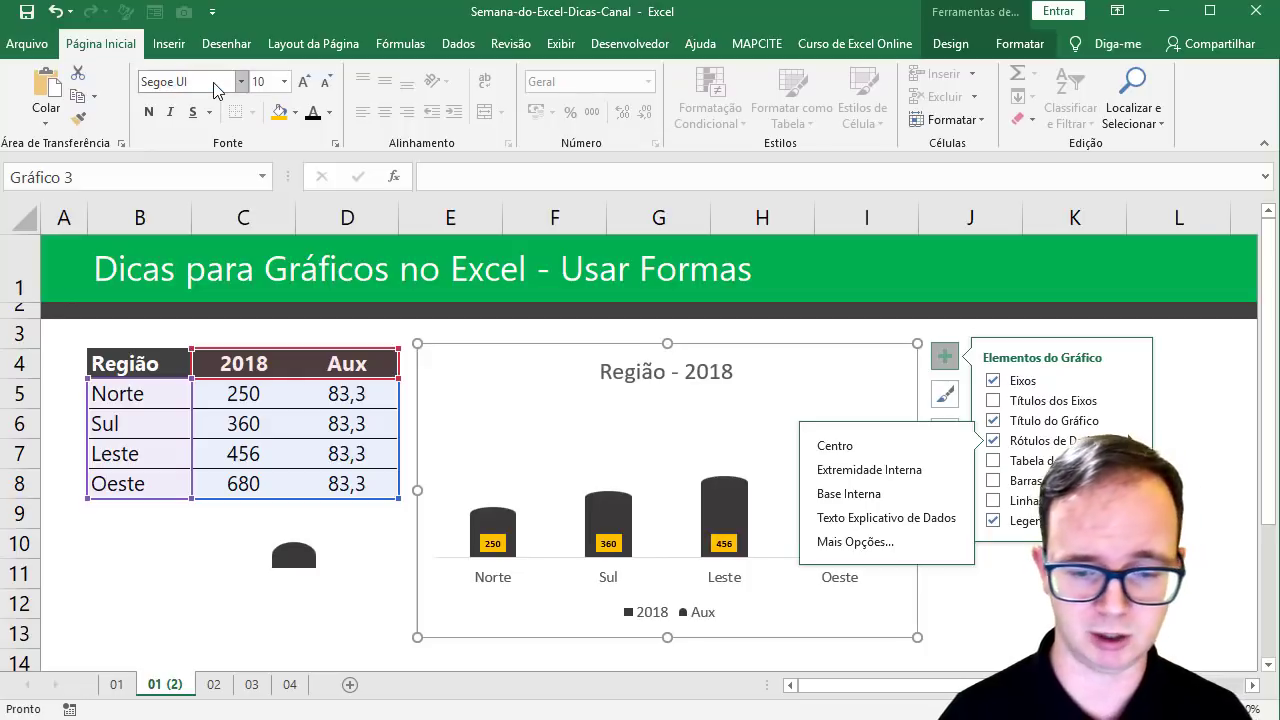
key(Return)
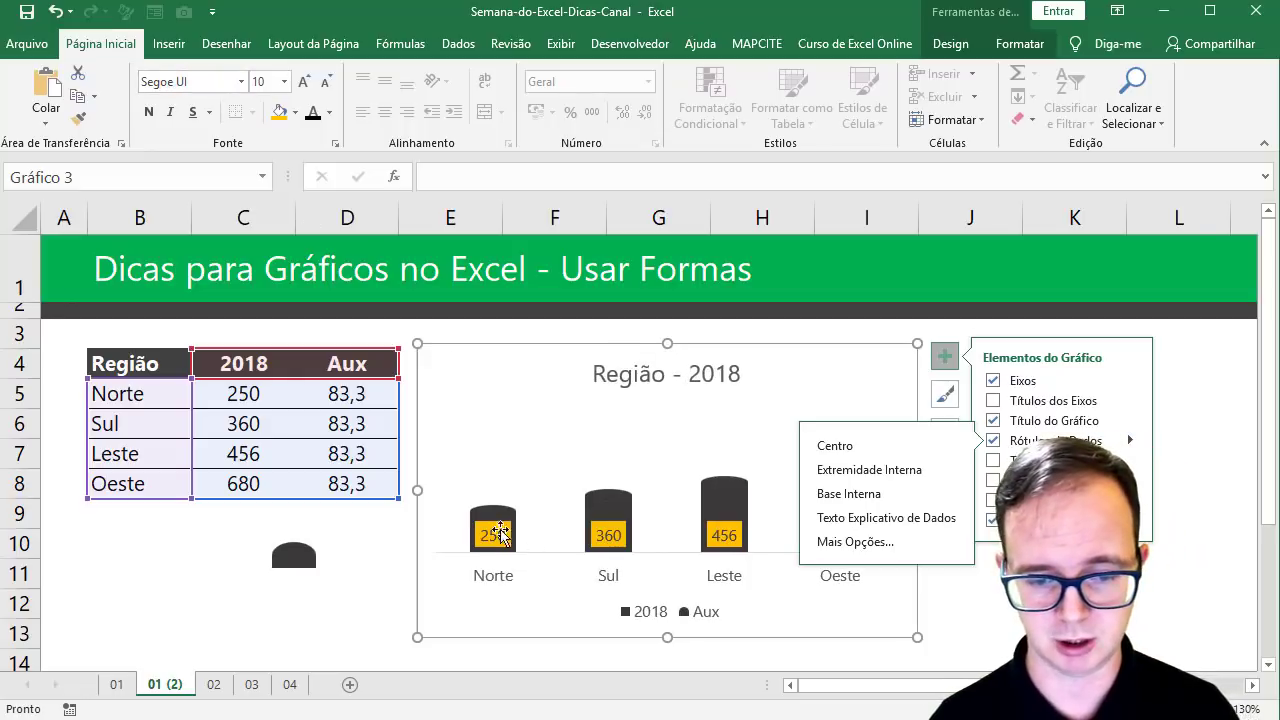
- Shrink the value labels to size 5 and remove the legend
click(480, 528)
click(327, 85)
click(327, 85)
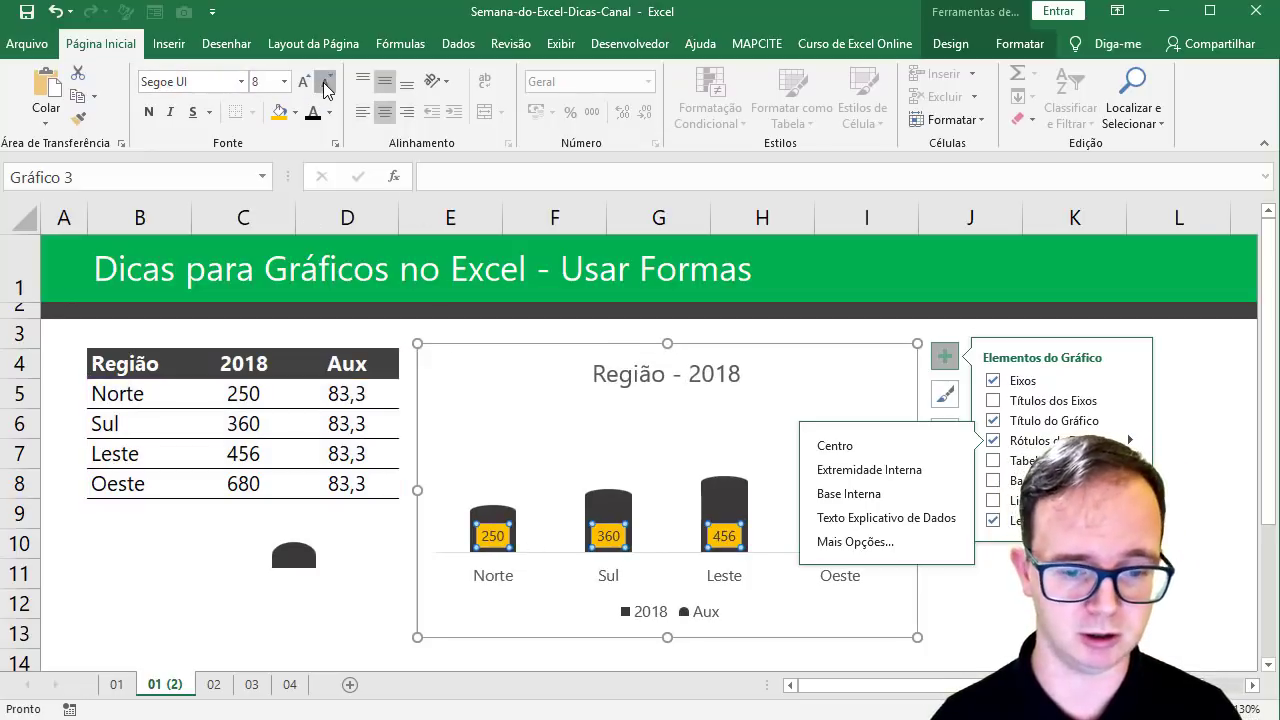
click(327, 85)
click(327, 85)
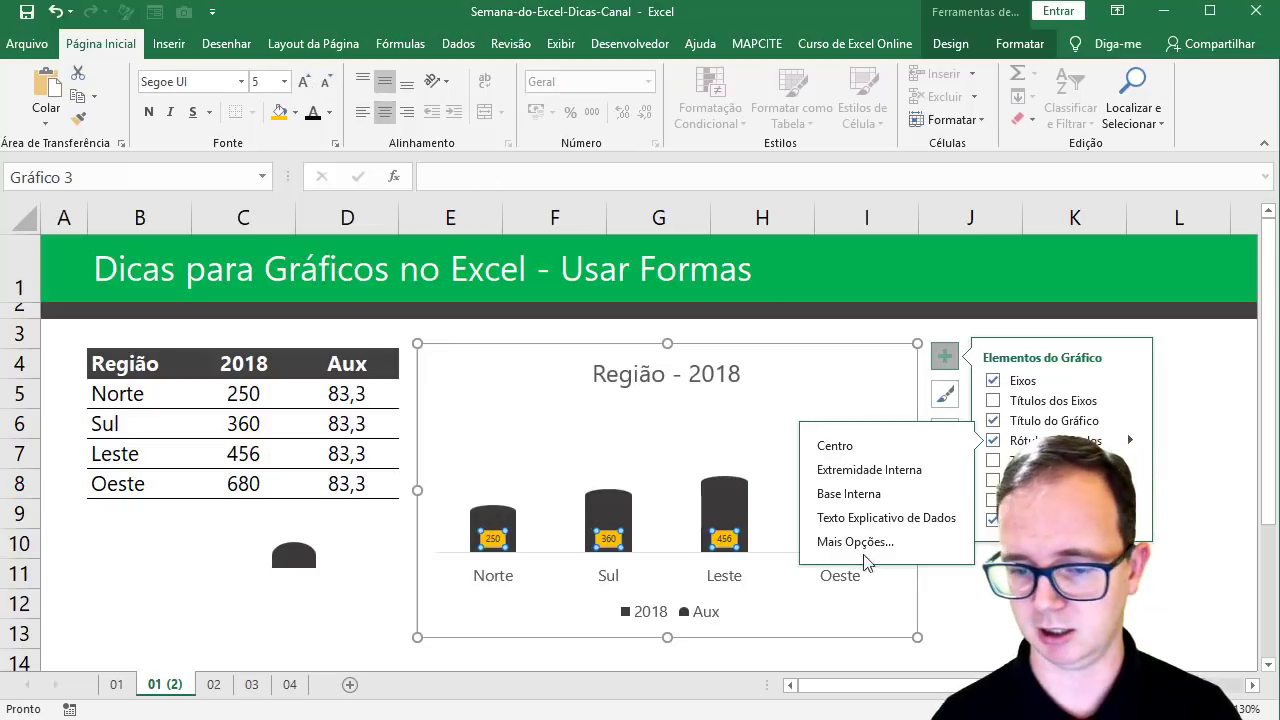
click(697, 613)
- Bold the Norte, Sul, Leste and Oeste category labels under the bars
key(Delete)
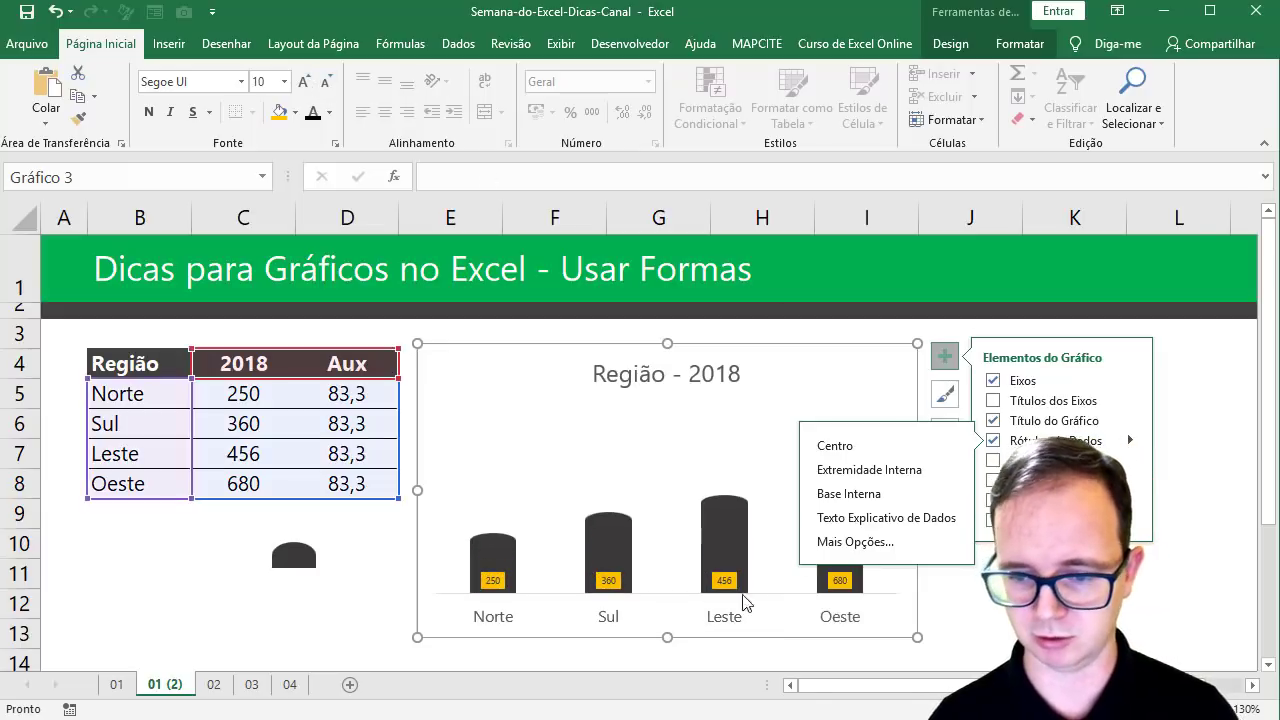
click(945, 358)
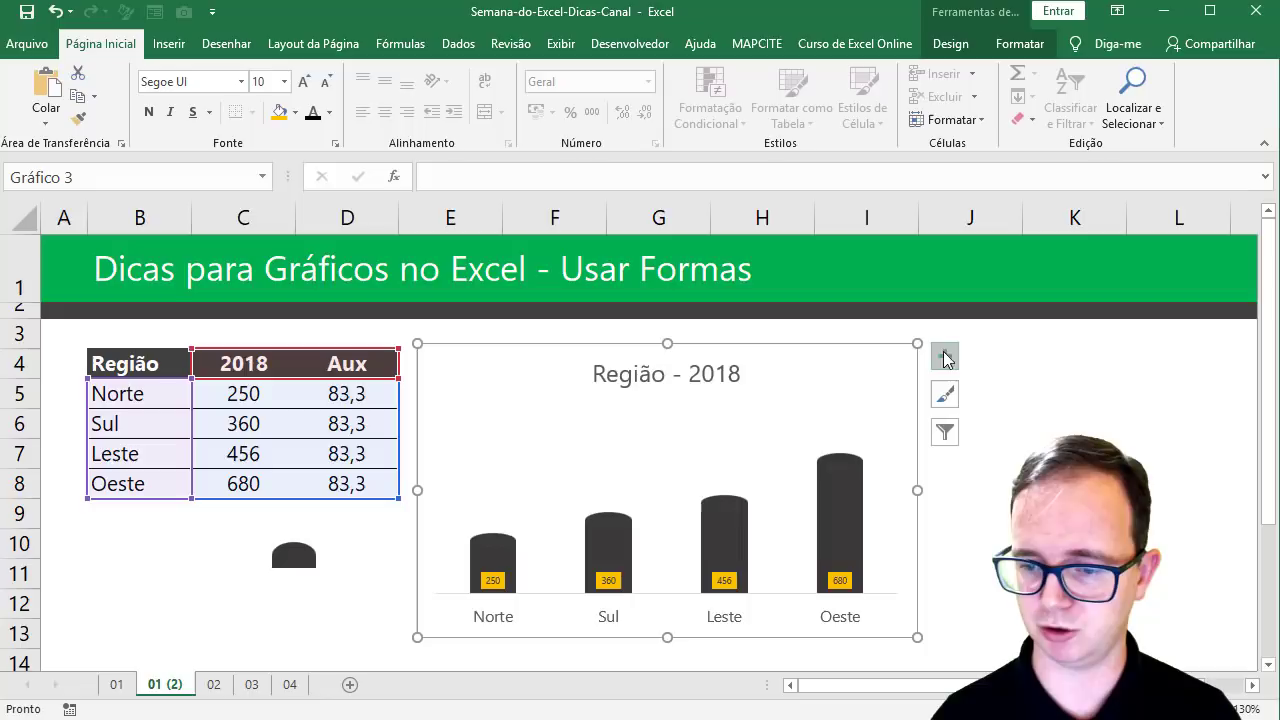
click(958, 532)
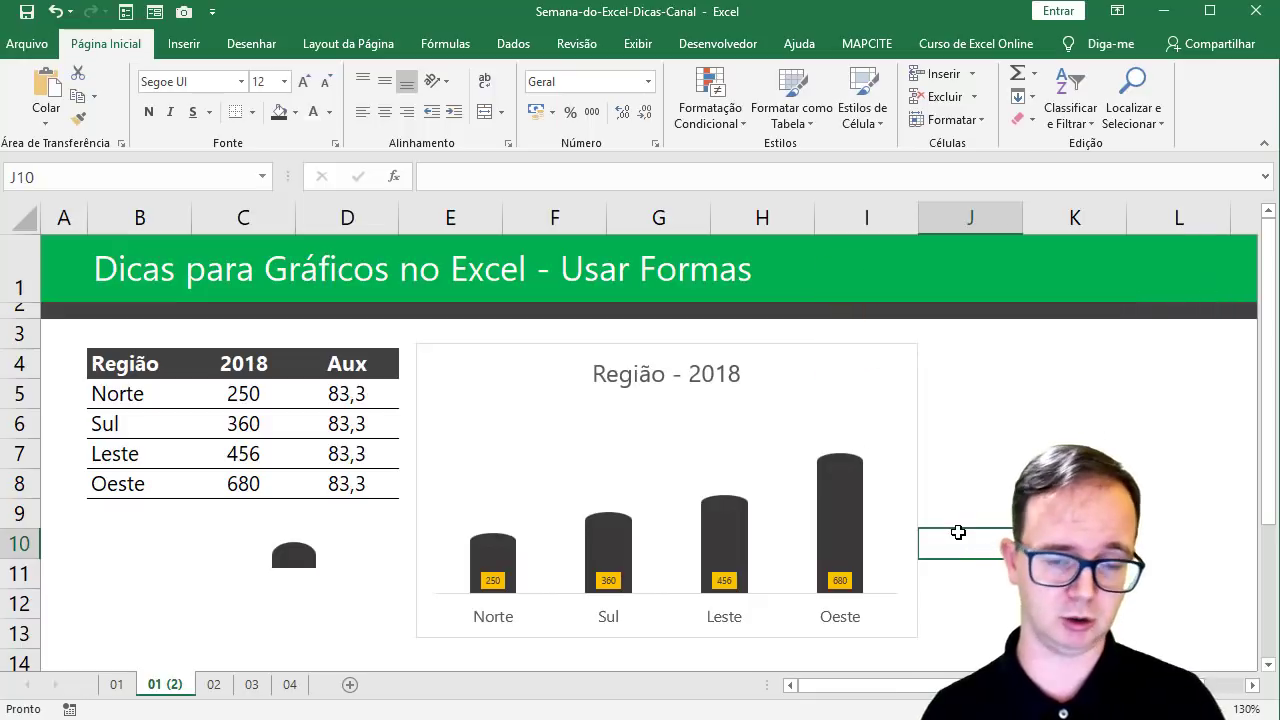
click(740, 618)
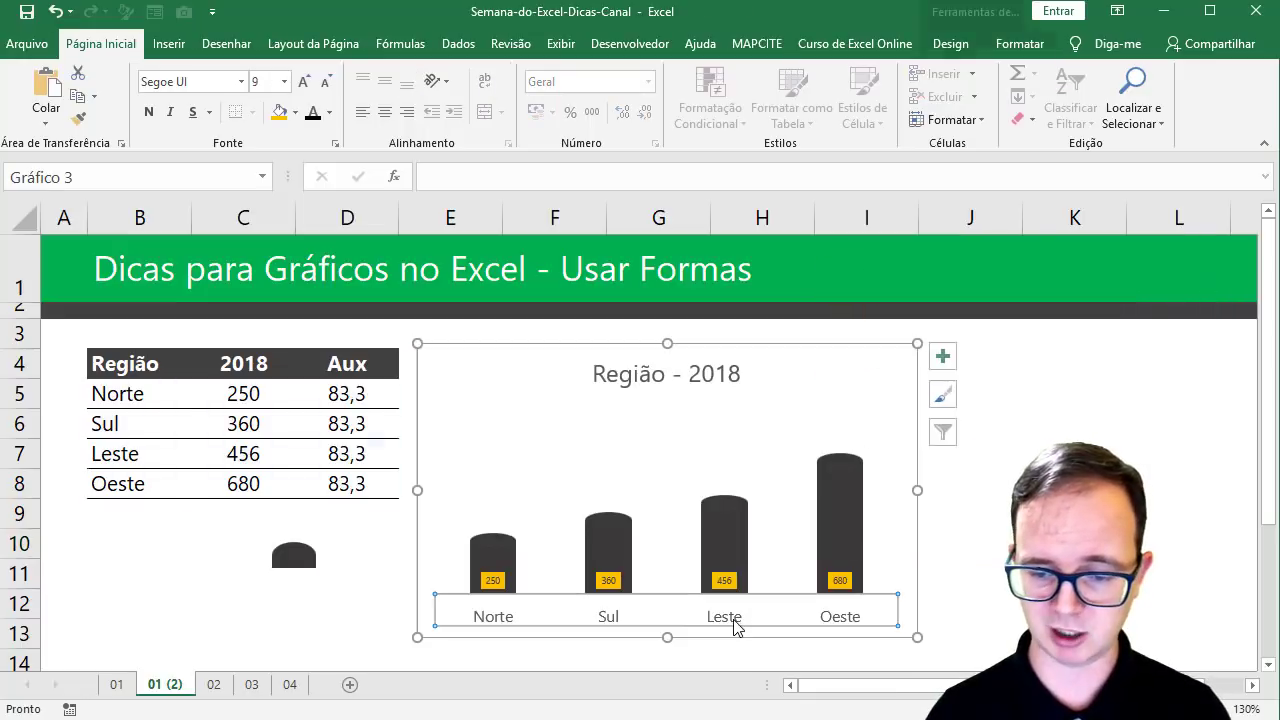
click(151, 113)
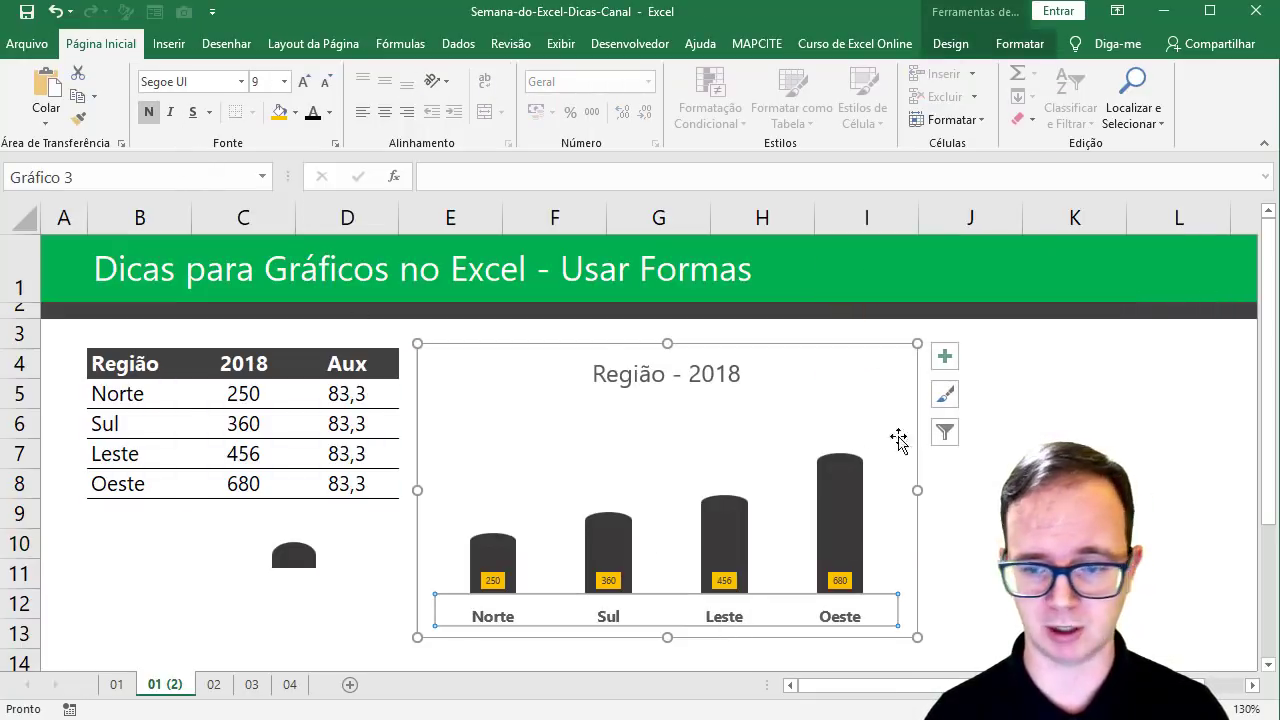
click(945, 483)
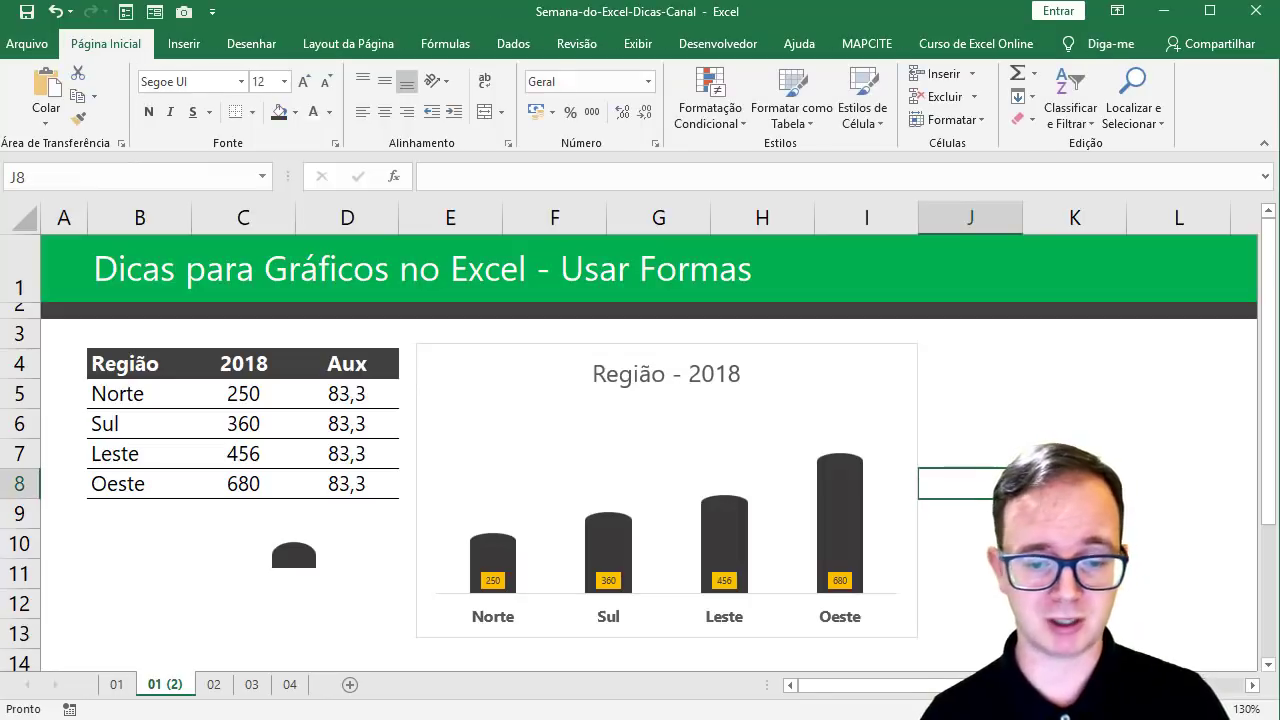